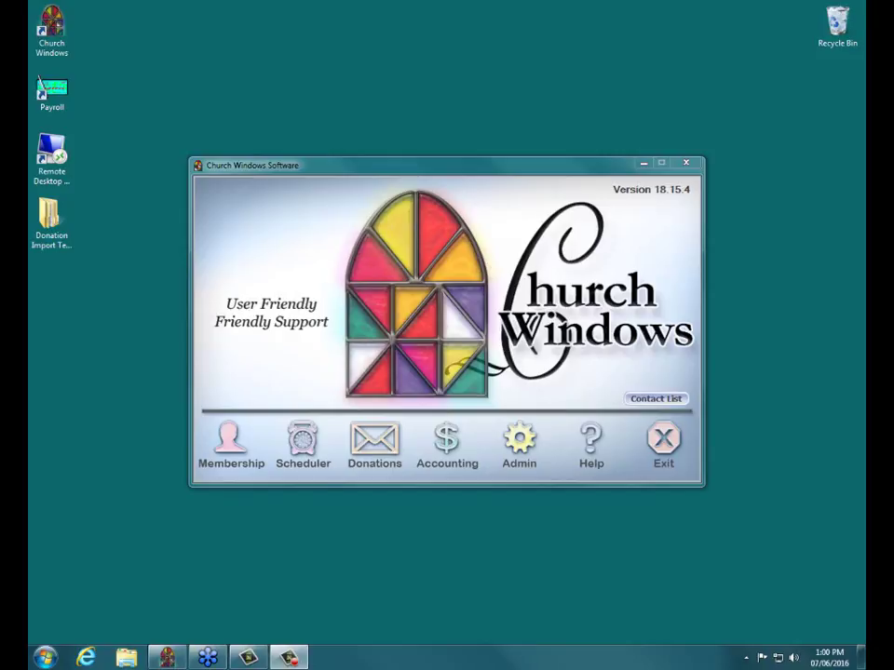
Step: Open the Membership module and go to the attendance setup for groups and classes
{"action": "left_click", "coordinate": [512, 175]}
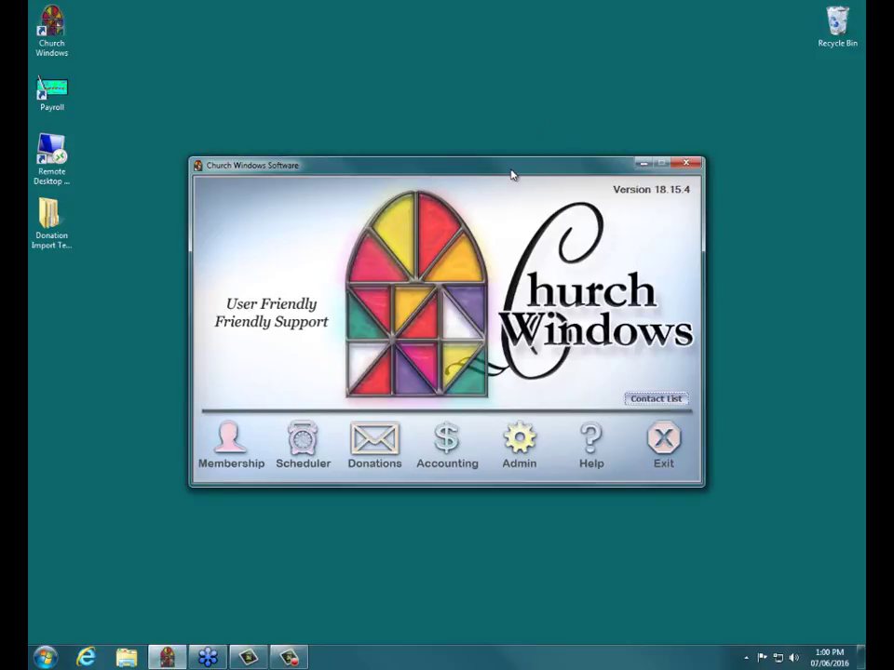
{"action": "left_click", "coordinate": [229, 443]}
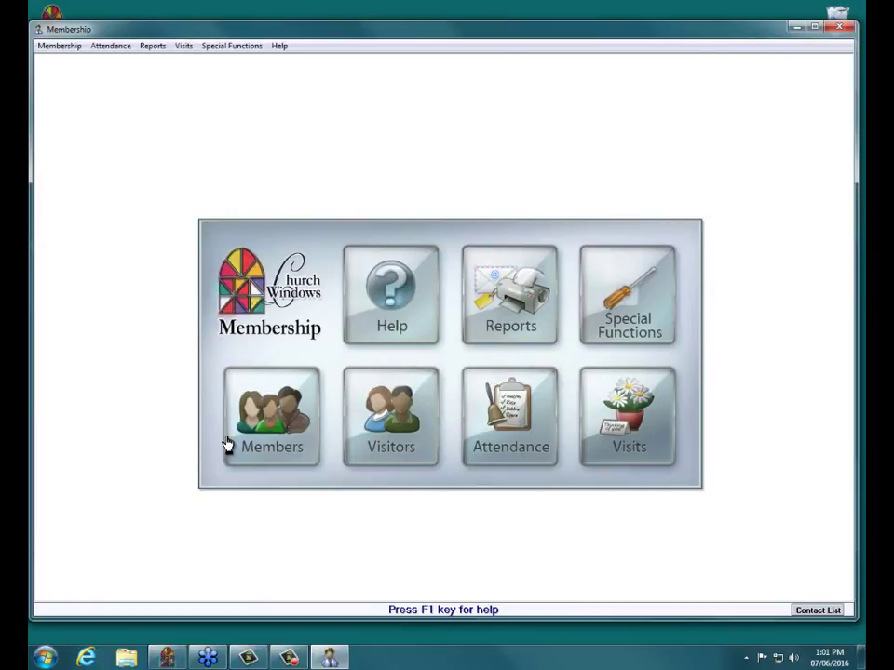
{"action": "left_click", "coordinate": [512, 417]}
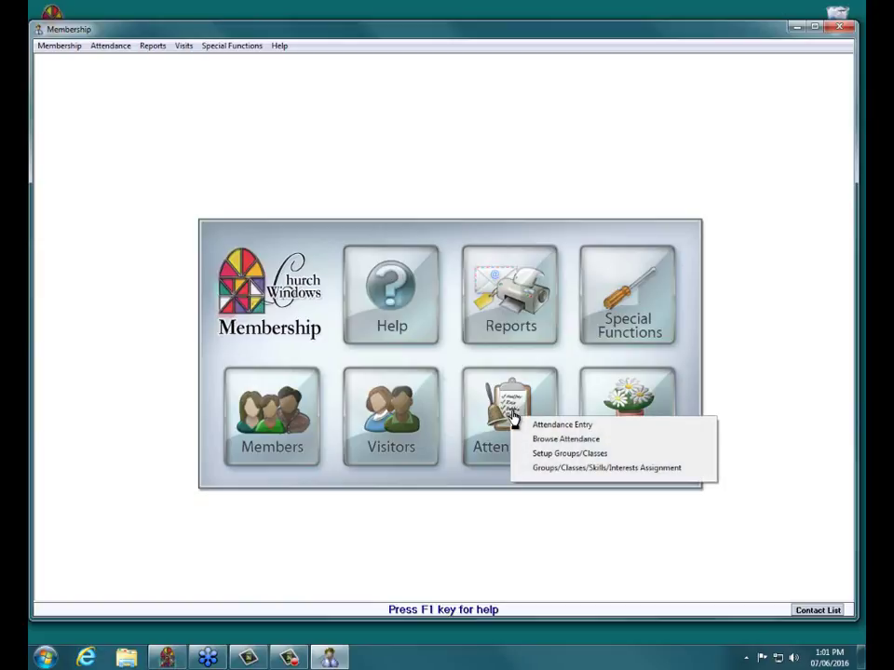
{"action": "left_click", "coordinate": [576, 454]}
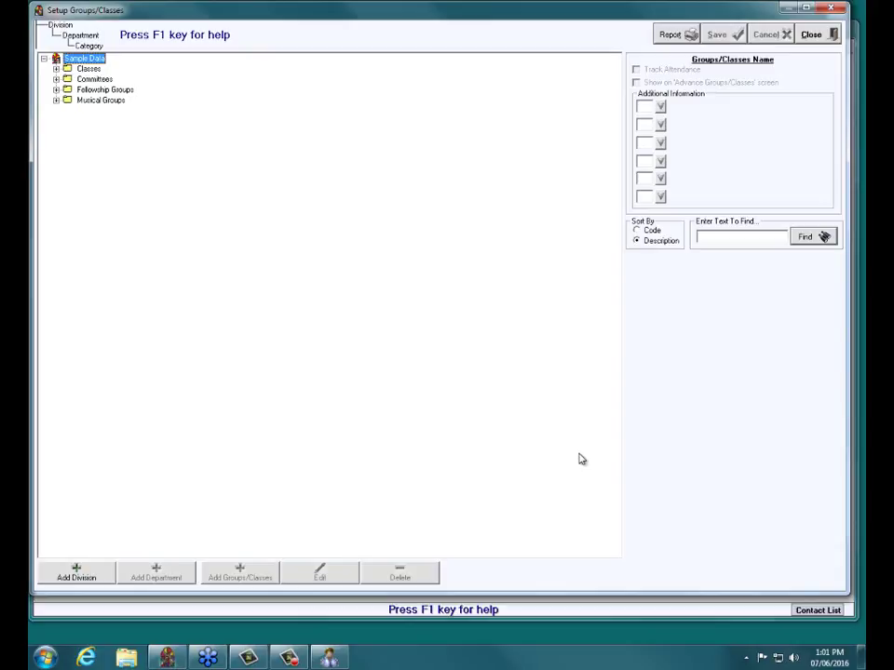
Step: Examine the existing divisions, expand Classes, and review the attendance settings of the 1st through 6th grade classes
{"action": "left_click", "coordinate": [86, 70]}
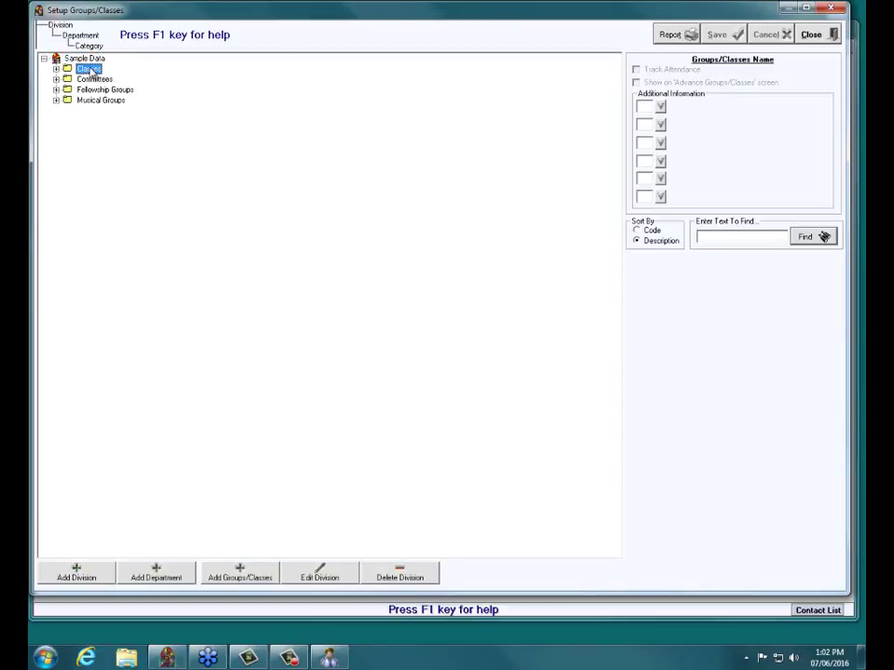
{"action": "left_click", "coordinate": [97, 80]}
{"action": "left_click", "coordinate": [97, 99]}
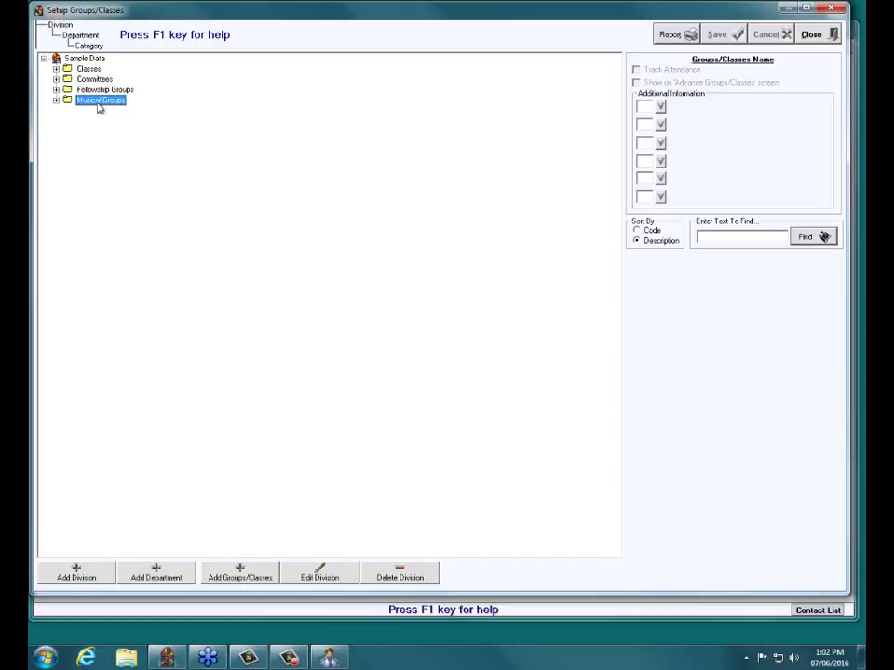
{"action": "left_click", "coordinate": [105, 90]}
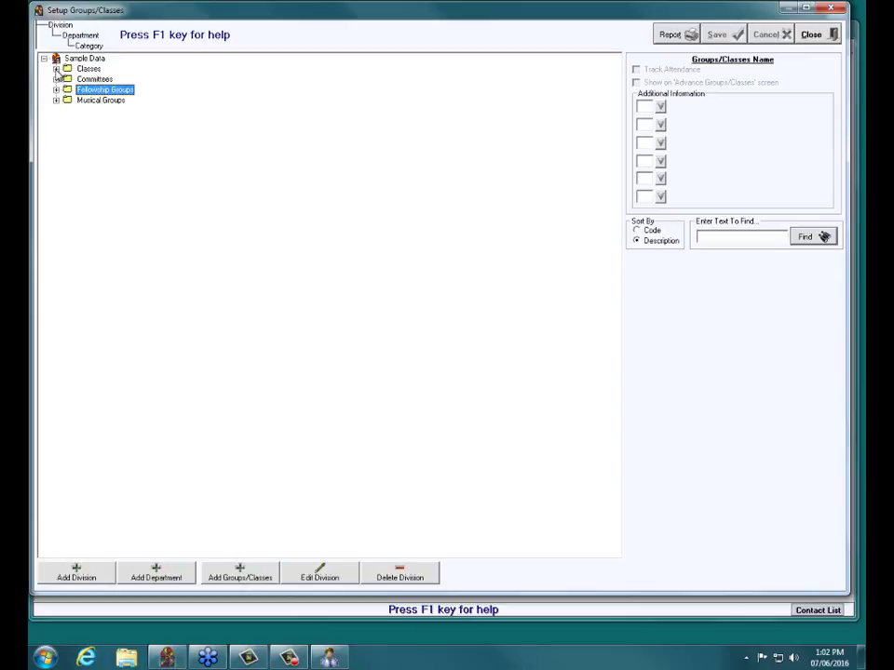
{"action": "left_click", "coordinate": [87, 71]}
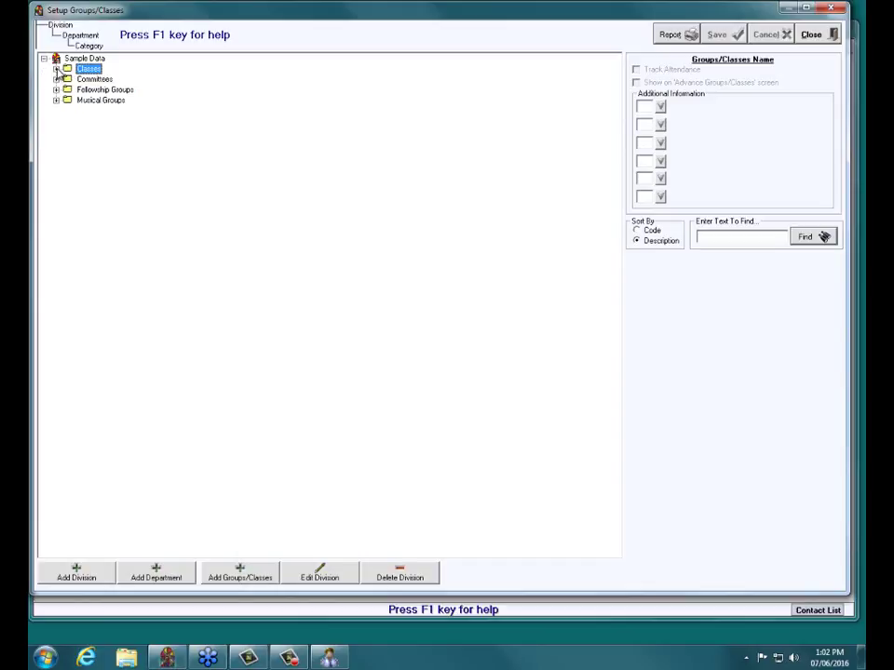
{"action": "left_click", "coordinate": [57, 70]}
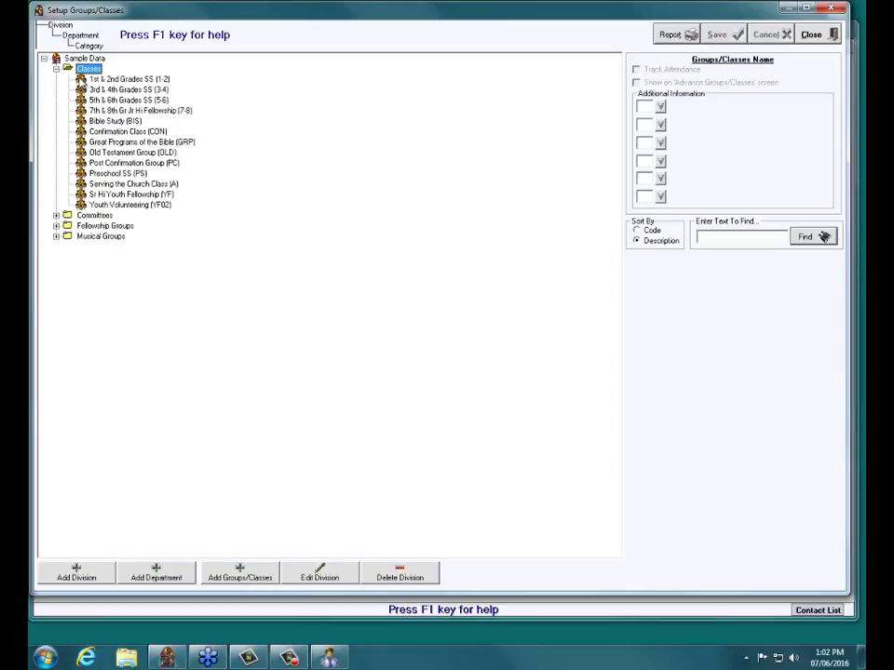
{"action": "left_click", "coordinate": [104, 79]}
{"action": "left_click", "coordinate": [108, 91]}
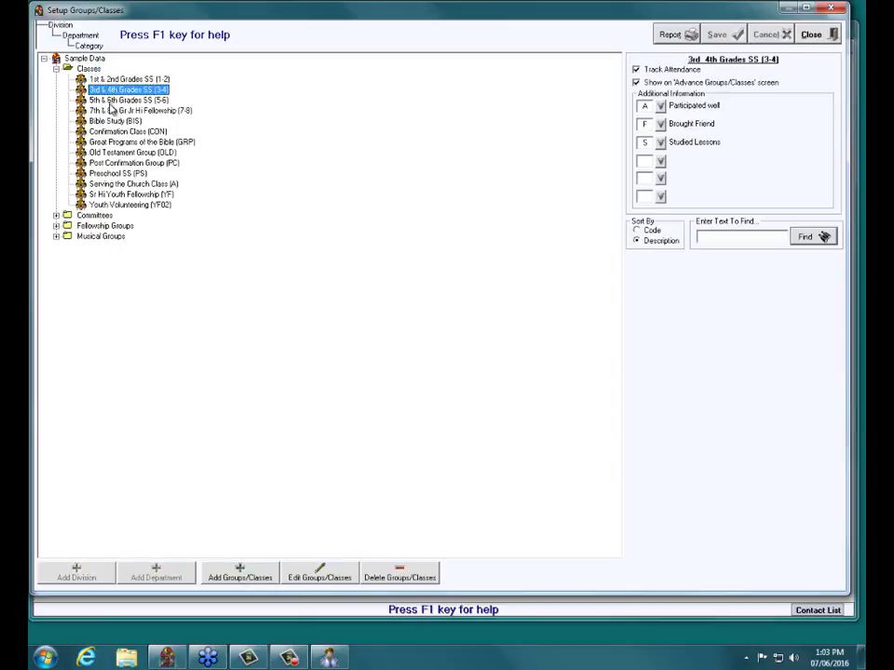
{"action": "left_click", "coordinate": [111, 100]}
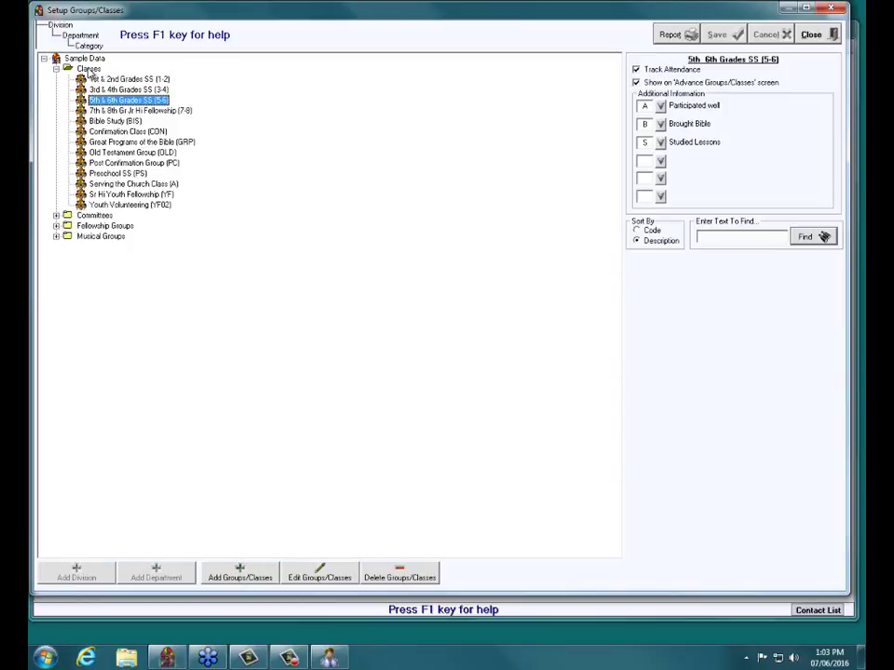
Step: Add a department named Sunday School under the Classes division
{"action": "left_click", "coordinate": [89, 69]}
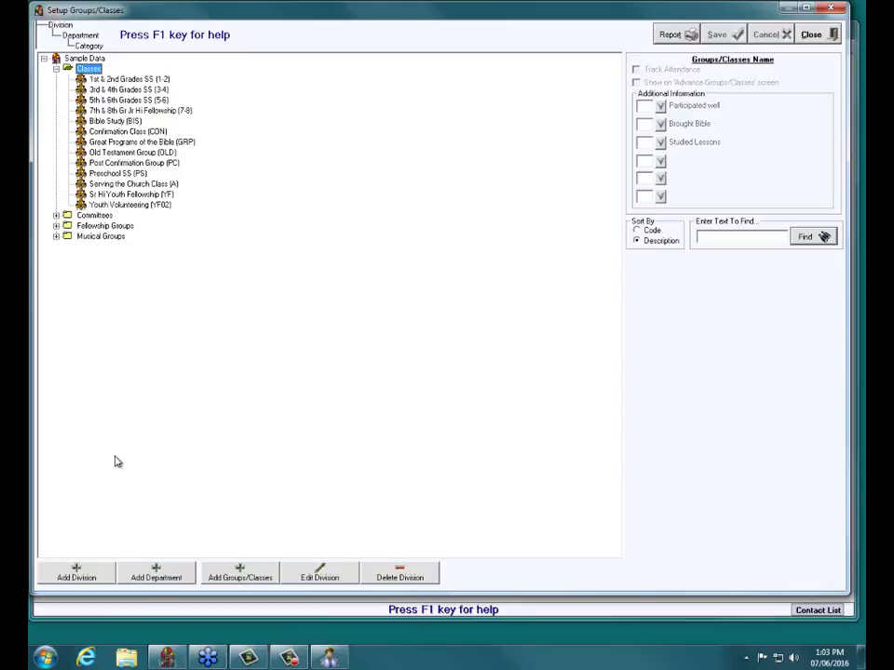
{"action": "left_click", "coordinate": [150, 577]}
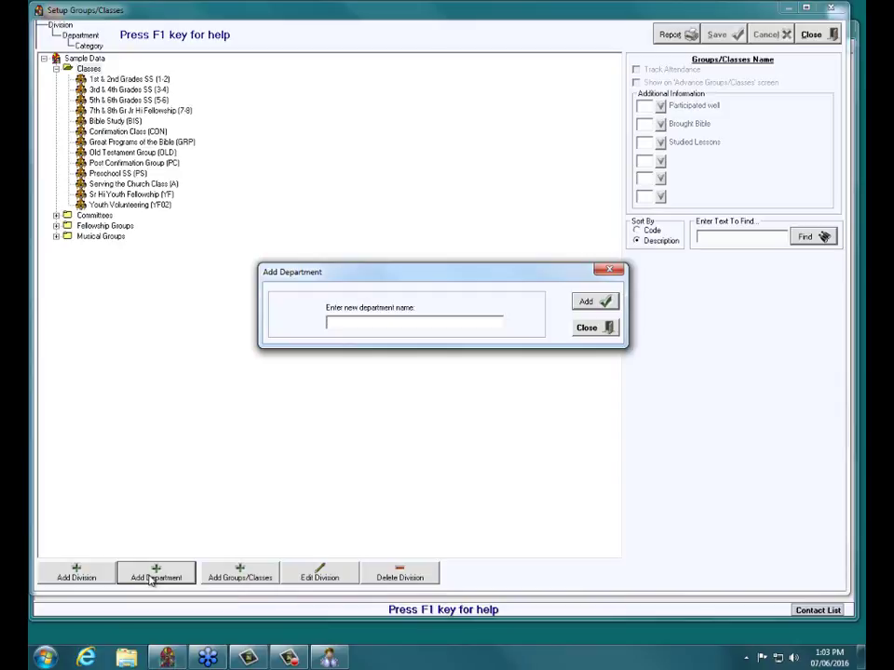
{"action": "type", "text": "Sunday School"}
{"action": "left_click", "coordinate": [584, 304]}
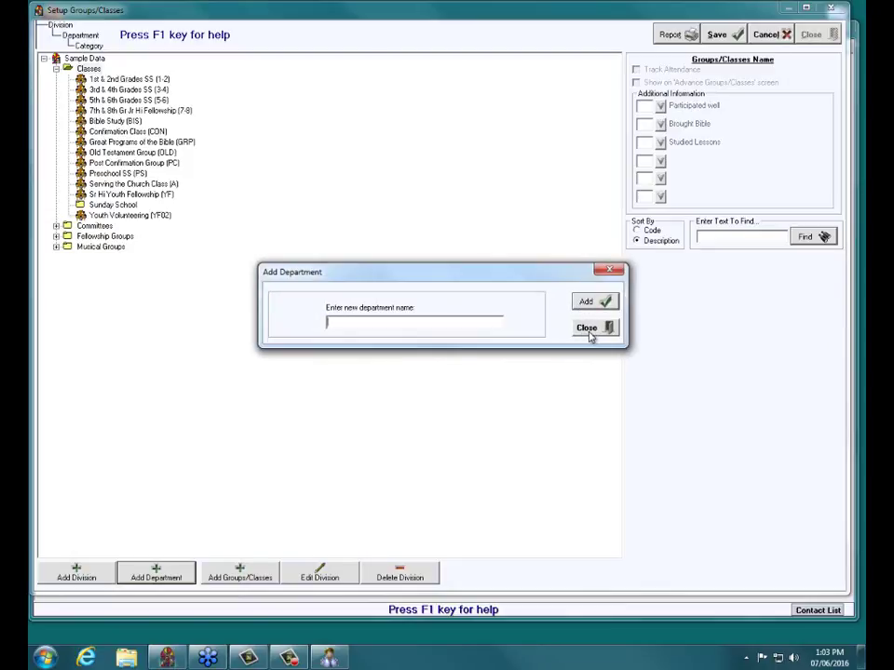
{"action": "left_click", "coordinate": [589, 331]}
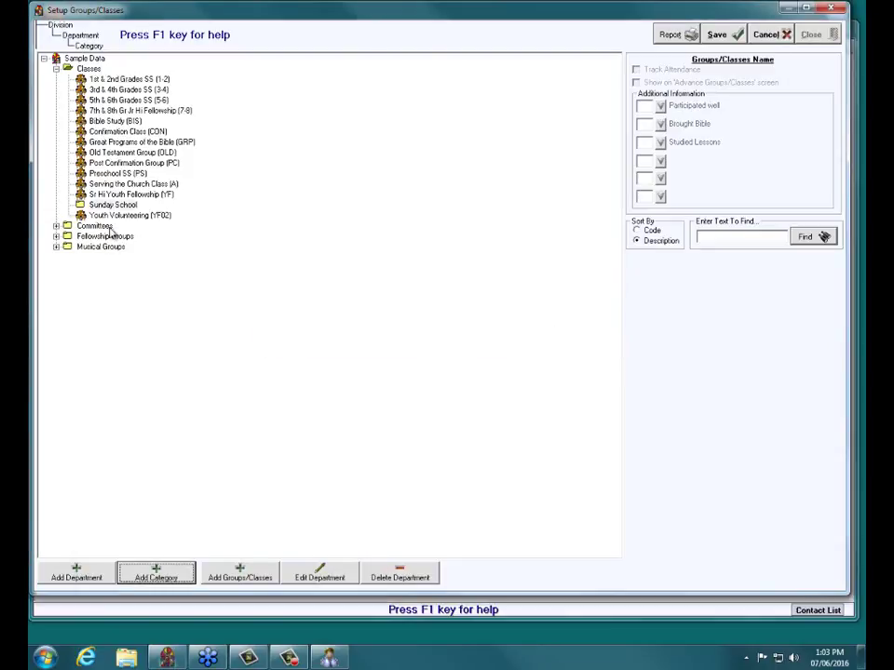
Step: Move the 1st through 8th grade classes and Preschool SS into the Sunday School department
{"action": "left_click", "coordinate": [111, 206]}
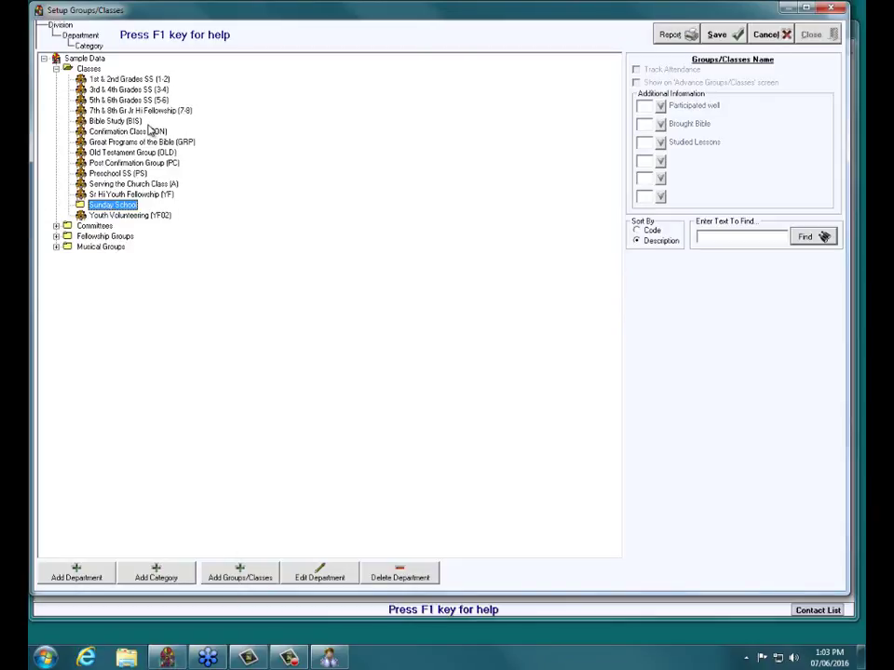
{"action": "left_click_drag", "start_coordinate": [123, 80], "coordinate": [113, 205]}
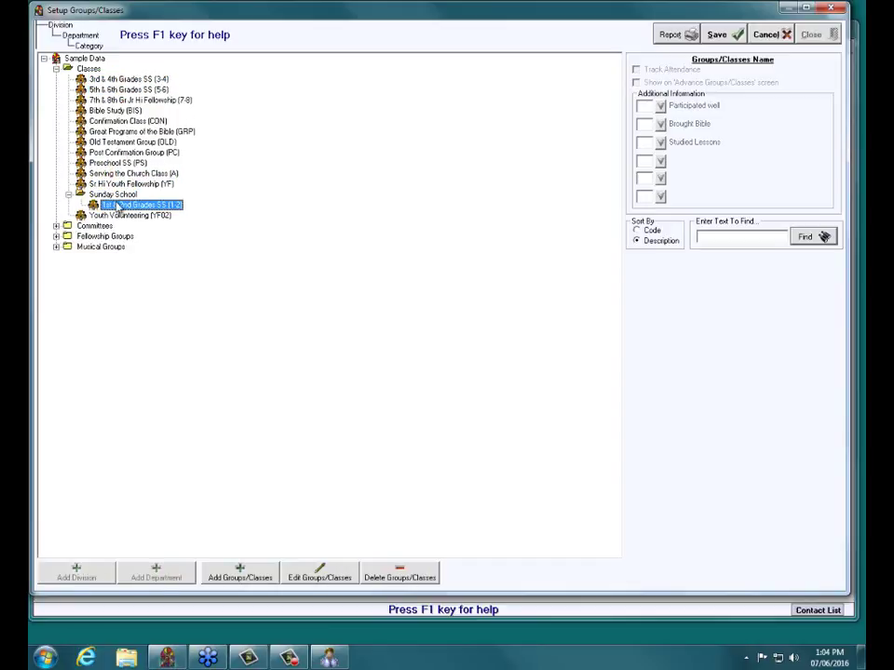
{"action": "left_click_drag", "start_coordinate": [110, 80], "coordinate": [113, 196]}
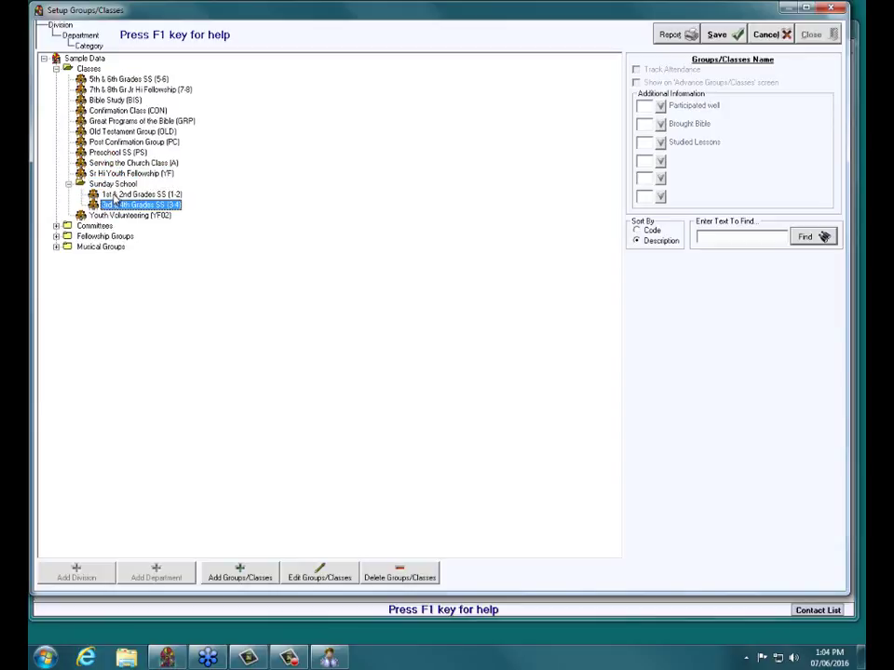
{"action": "left_click_drag", "start_coordinate": [112, 116], "coordinate": [88, 184]}
{"action": "left_click_drag", "start_coordinate": [121, 81], "coordinate": [112, 165]}
Step: Add a class with code KSS and description Kindergarten Sunday School to the Sunday School department
{"action": "left_click", "coordinate": [104, 152]}
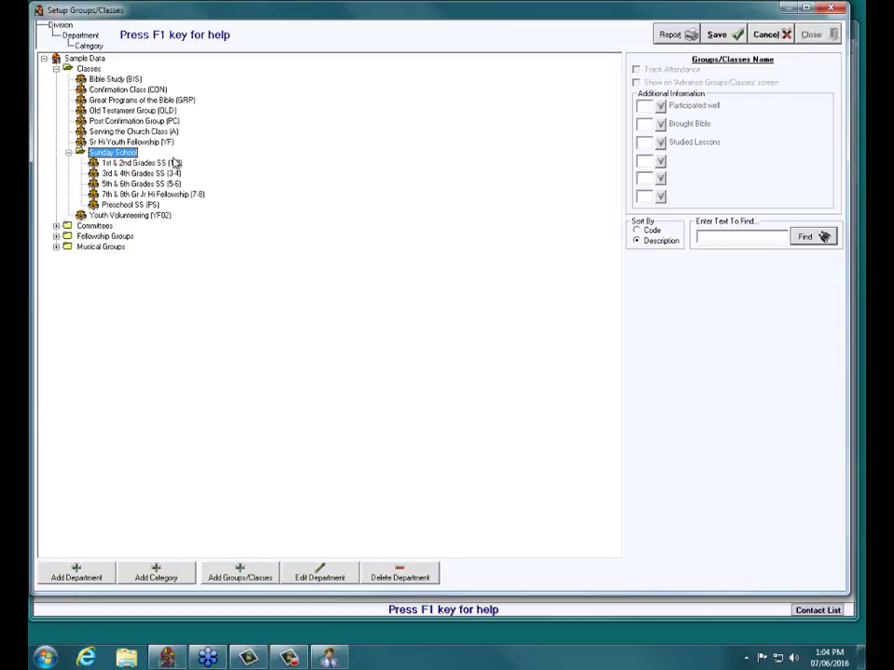
{"action": "left_click", "coordinate": [248, 575]}
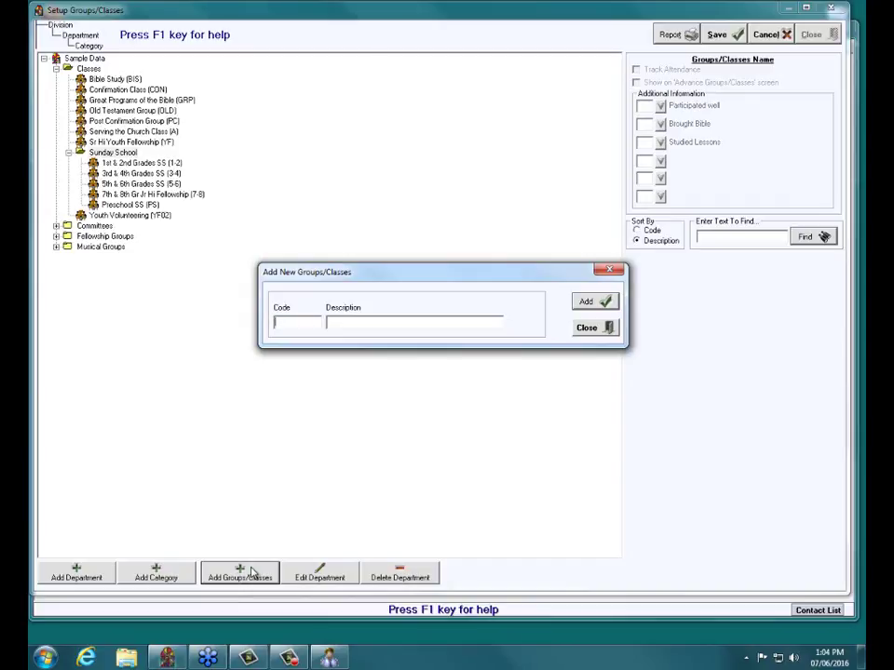
{"action": "type", "text": "KS"}
{"action": "type", "text": "S"}
{"action": "type", "text": "K"}
{"action": "type", "text": "in"}
{"action": "type", "text": "dergarten"}
{"action": "type", "text": " Sunday"}
{"action": "type", "text": " School"}
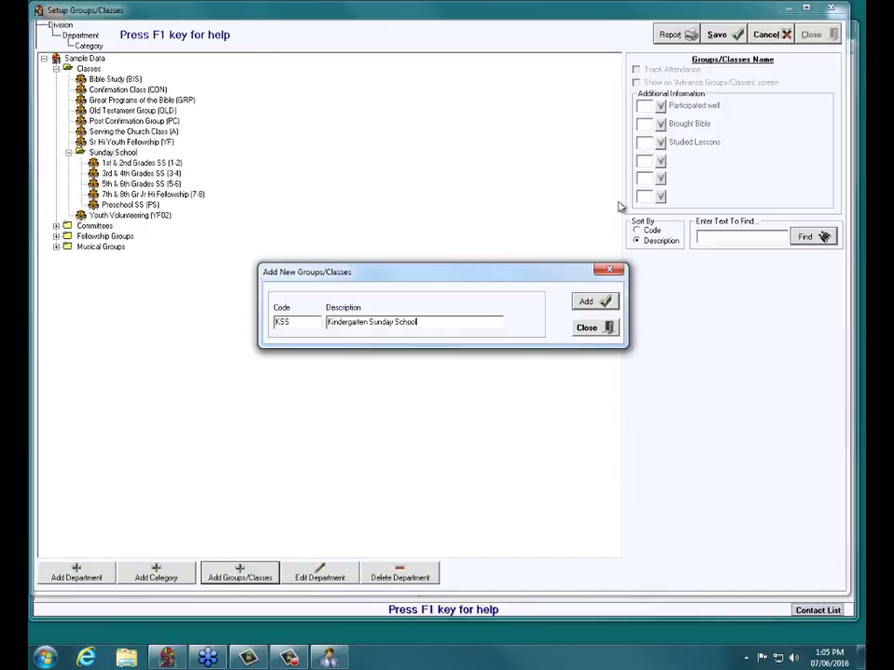
{"action": "left_click", "coordinate": [588, 304]}
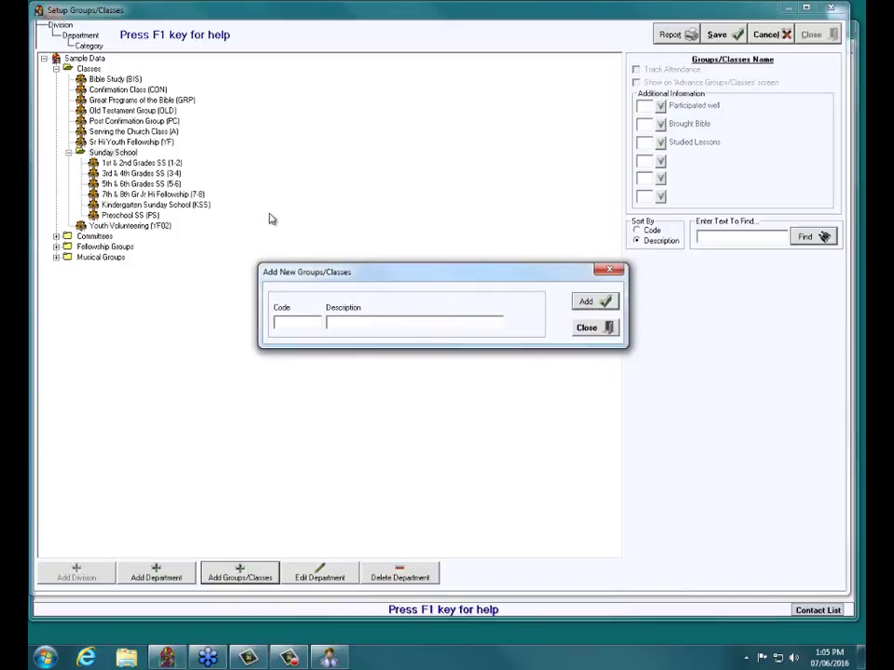
{"action": "left_click", "coordinate": [587, 328]}
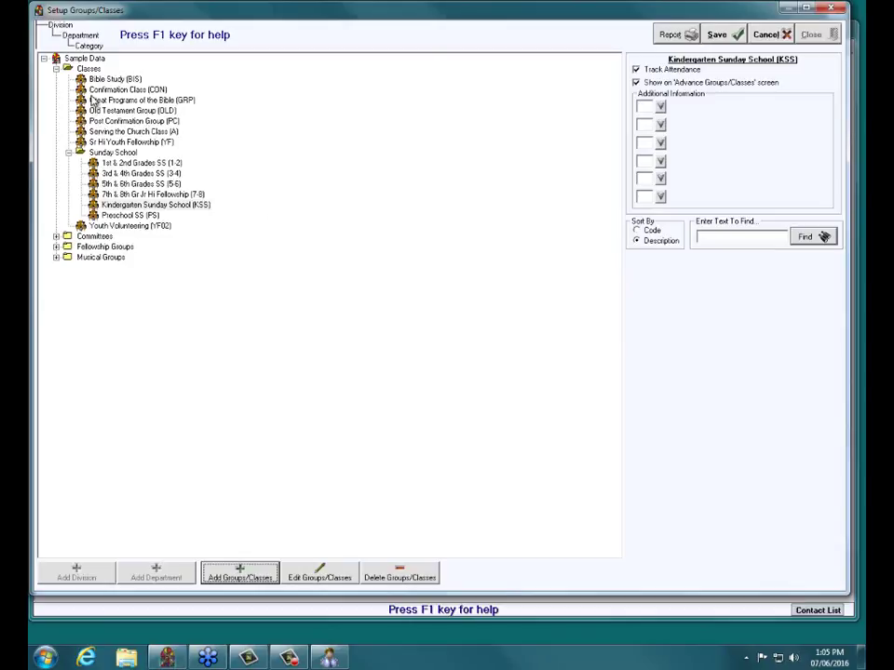
Step: Add the categories Elementary and Middle School and High School to the Sunday School department
{"action": "left_click", "coordinate": [112, 153]}
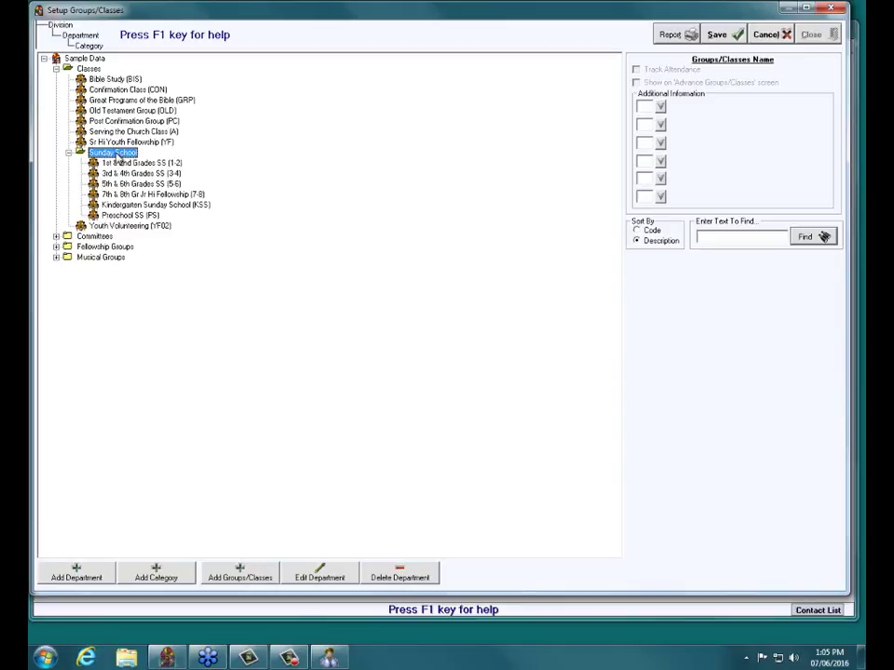
{"action": "left_click", "coordinate": [156, 577]}
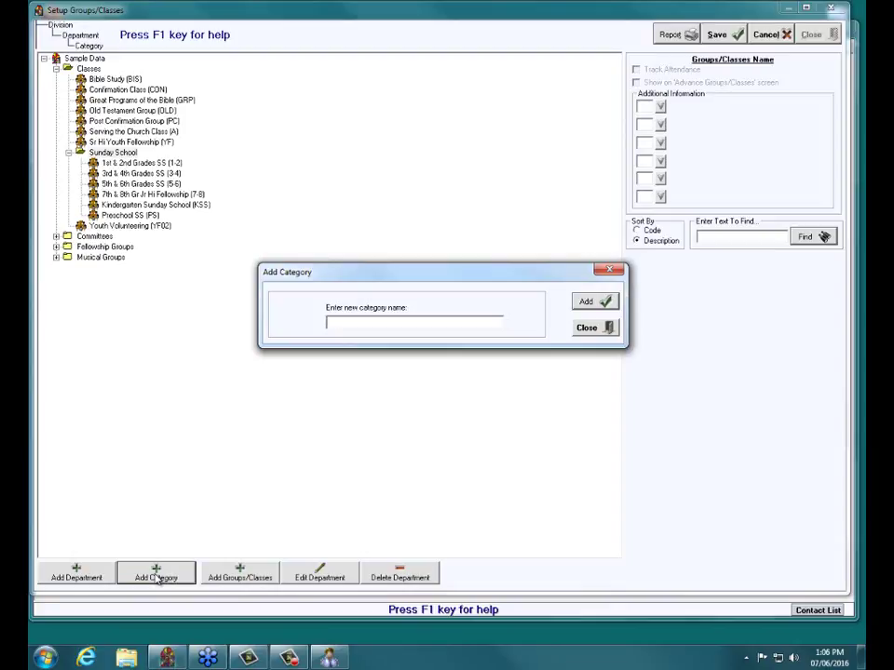
{"action": "type", "text": "Elementary"}
{"action": "left_click", "coordinate": [587, 309]}
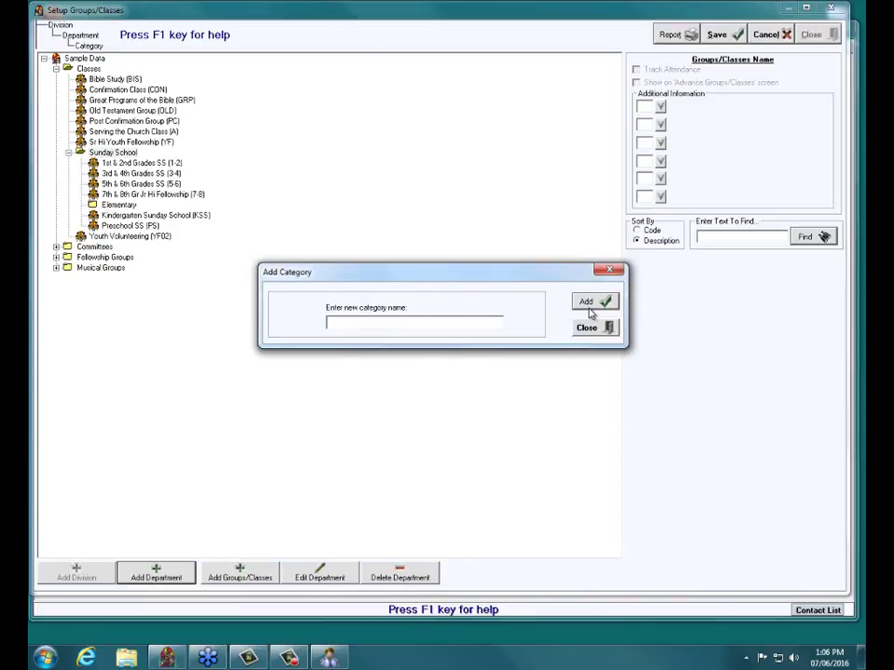
{"action": "type", "text": "Middle School and High School"}
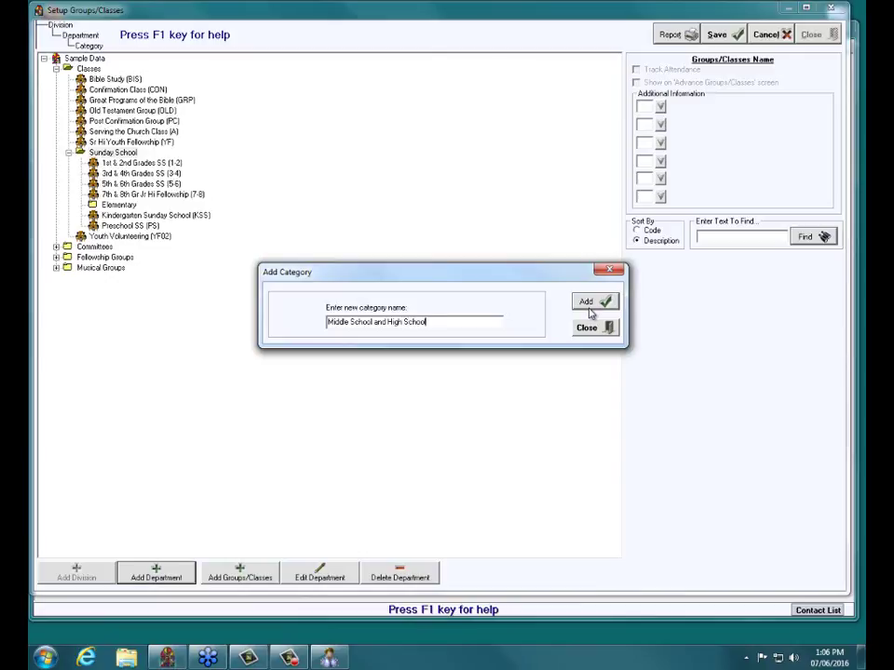
{"action": "left_click", "coordinate": [605, 303]}
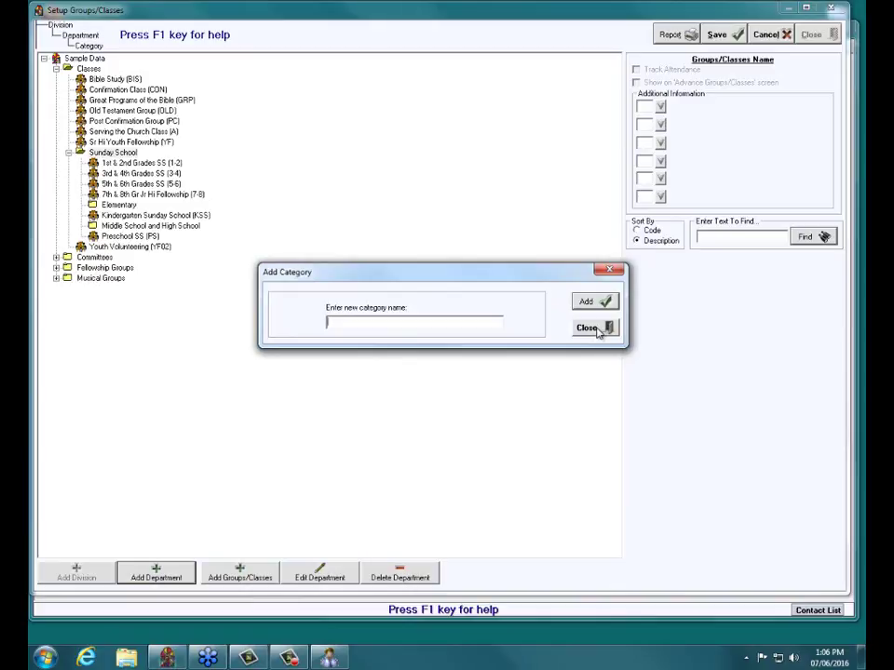
{"action": "left_click", "coordinate": [597, 329]}
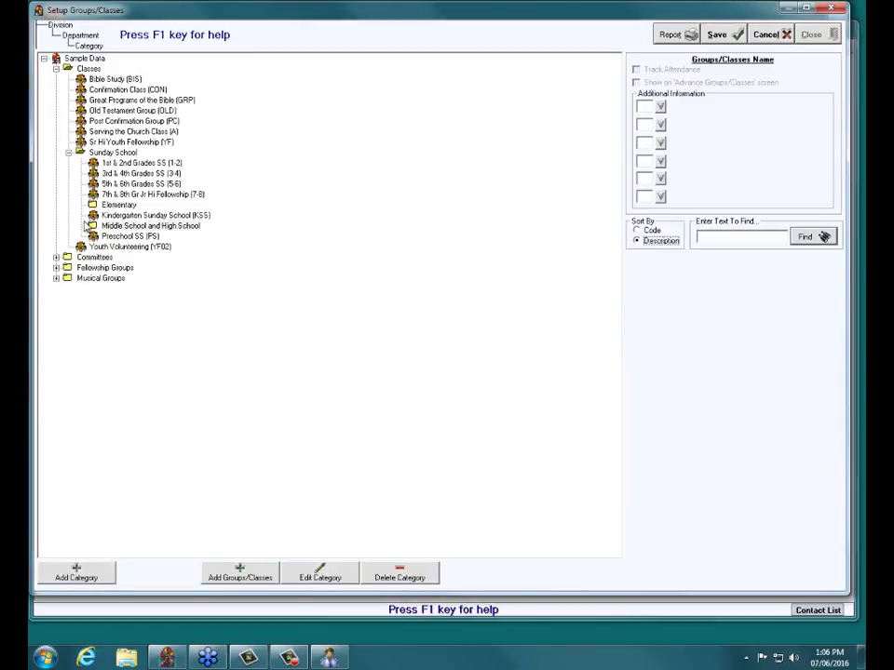
Step: Move the preschool through 4th grade classes into Elementary and the 5th through 8th grade classes into Middle School and High School, and save
{"action": "mouse_move", "coordinate": [101, 163]}
{"action": "left_mouse_down"}
{"action": "mouse_move", "coordinate": [117, 204]}
{"action": "mouse_move", "coordinate": [93, 177]}
{"action": "mouse_move", "coordinate": [117, 194]}
{"action": "mouse_move", "coordinate": [89, 193]}
{"action": "mouse_move", "coordinate": [123, 180]}
{"action": "mouse_move", "coordinate": [122, 227]}
{"action": "mouse_move", "coordinate": [104, 176]}
{"action": "left_mouse_up"}
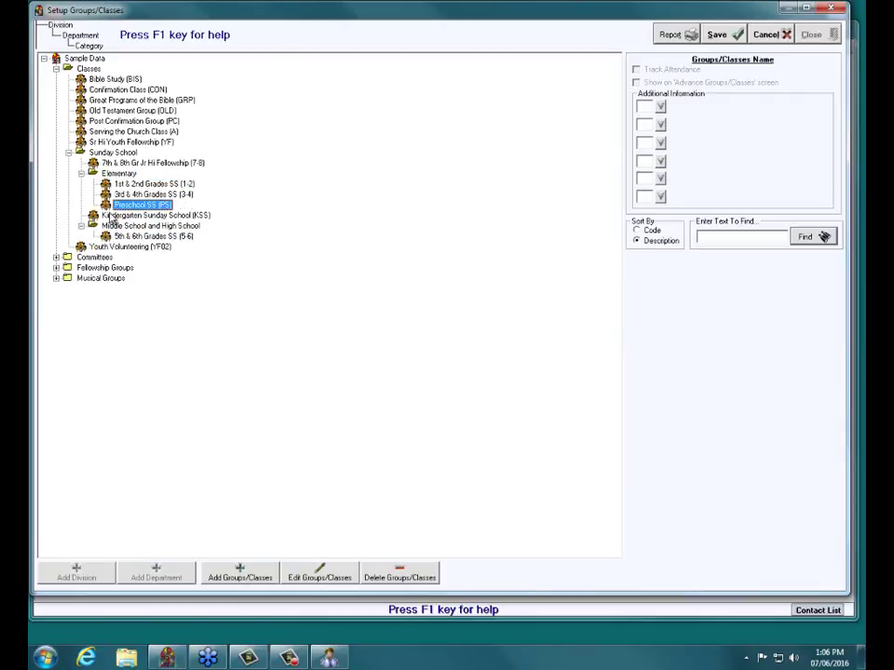
{"action": "mouse_move", "coordinate": [111, 216]}
{"action": "left_mouse_down"}
{"action": "mouse_move", "coordinate": [105, 168]}
{"action": "mouse_move", "coordinate": [119, 229]}
{"action": "left_mouse_up"}
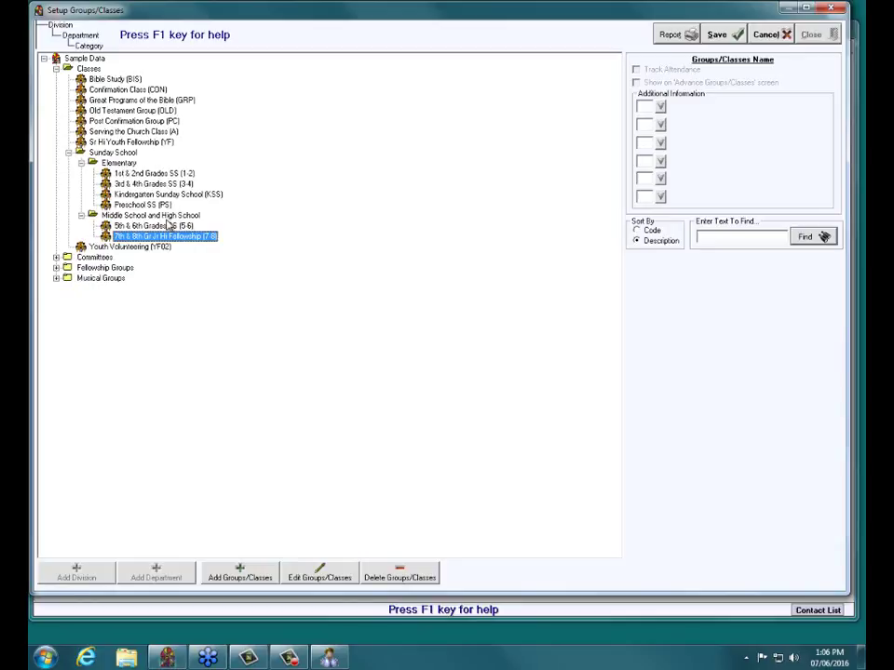
{"action": "left_click", "coordinate": [82, 77]}
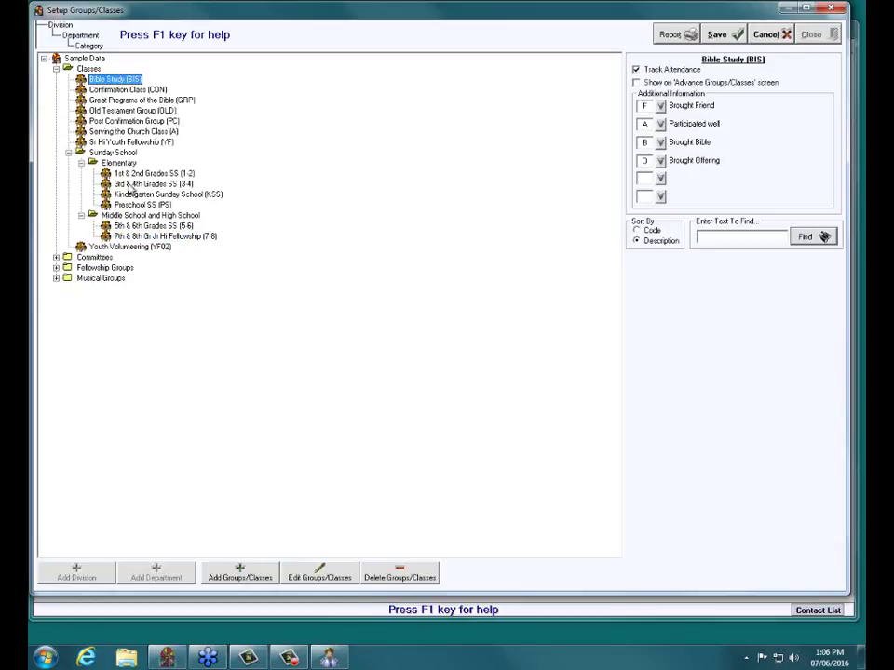
{"action": "left_click", "coordinate": [724, 35]}
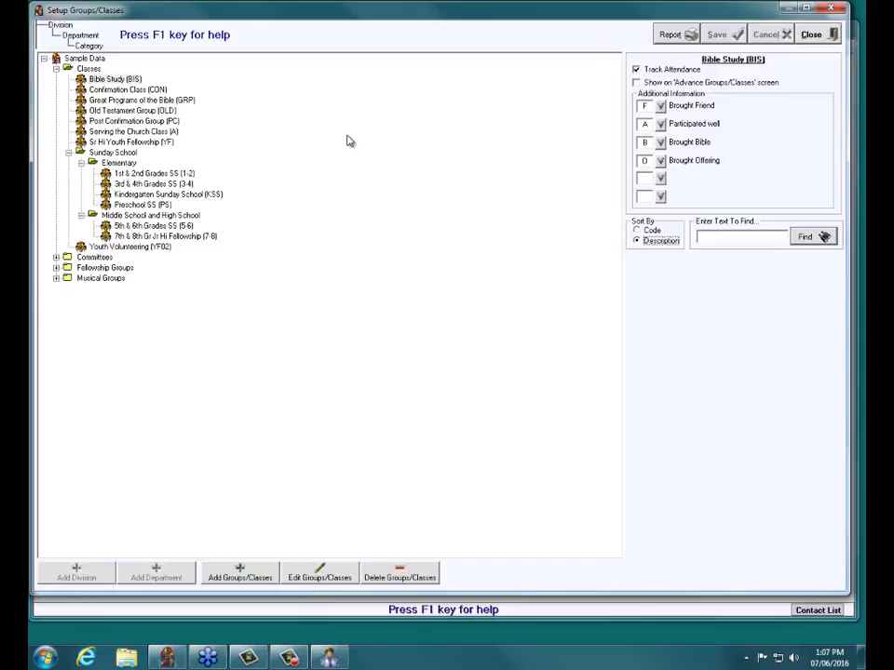
Step: Review the attendance tracking settings of the classes from Bible Study through Sr Hi Youth Fellowship
{"action": "left_click", "coordinate": [116, 80]}
{"action": "left_click", "coordinate": [116, 93]}
{"action": "left_click", "coordinate": [118, 101]}
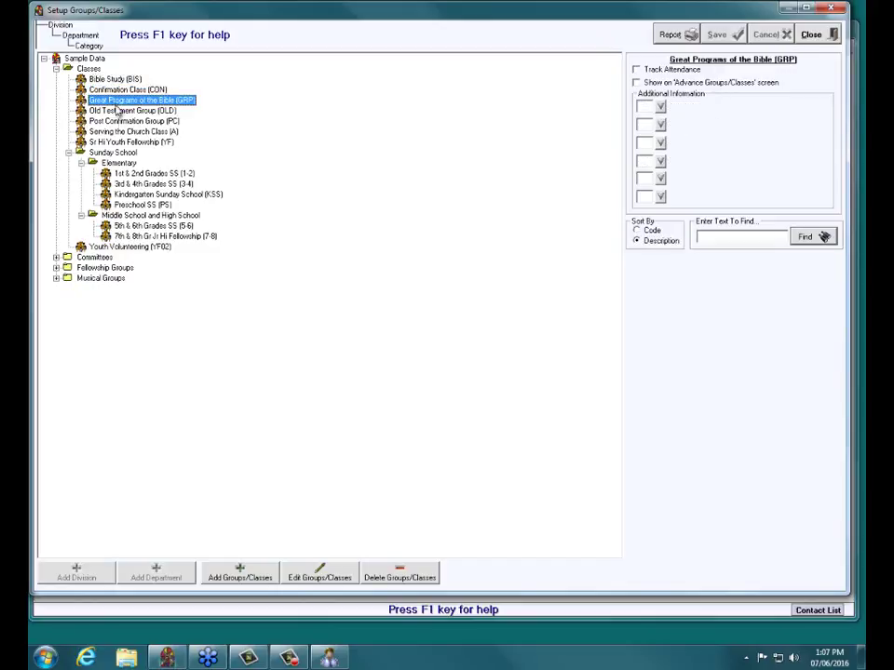
{"action": "left_click", "coordinate": [121, 111]}
{"action": "left_click", "coordinate": [121, 121]}
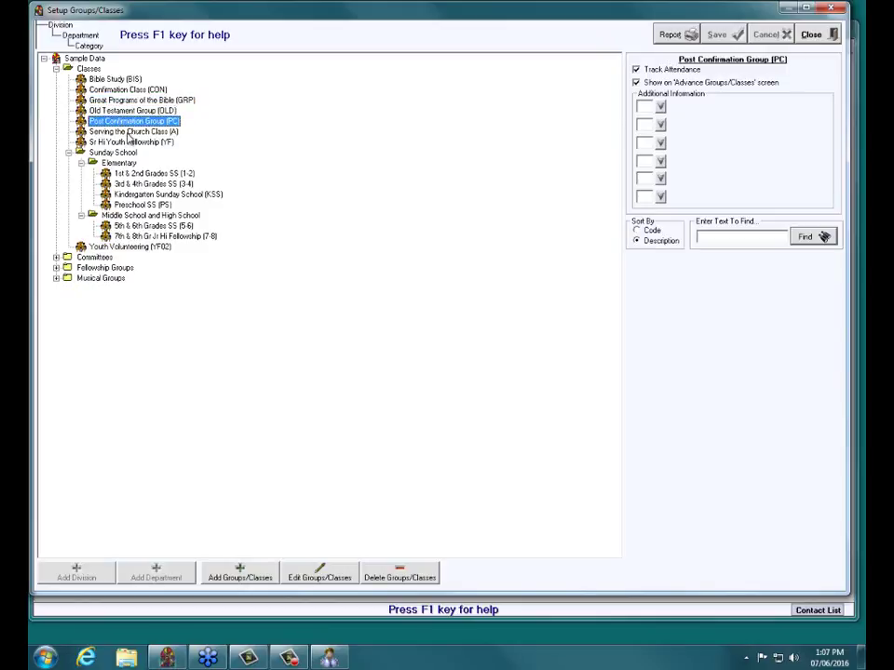
{"action": "left_click", "coordinate": [124, 131]}
{"action": "left_click", "coordinate": [124, 141]}
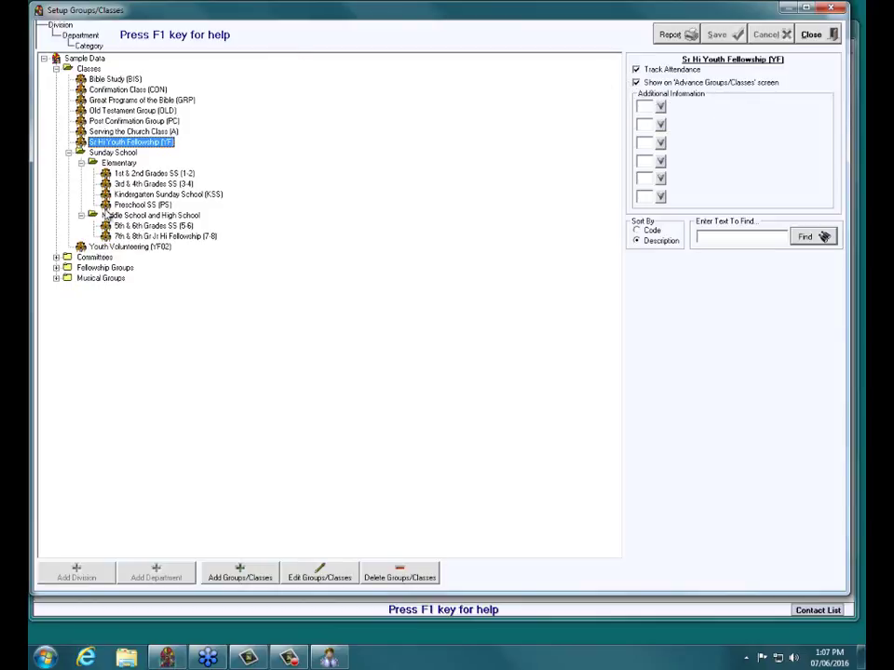
Step: Examine the additional information codes available for 1st & 2nd Grades SS and compare the settings of other classes
{"action": "left_click", "coordinate": [153, 174]}
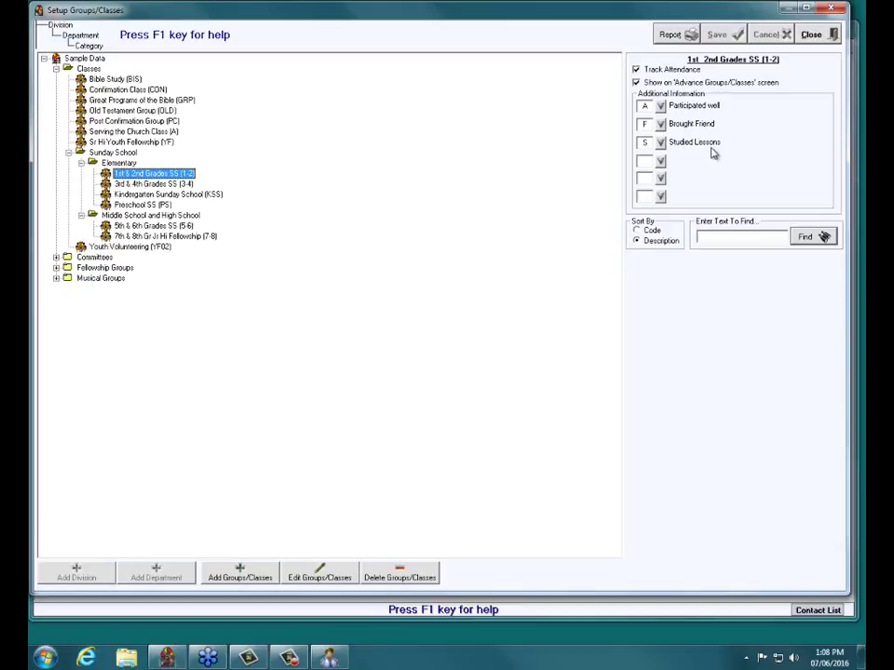
{"action": "left_click", "coordinate": [660, 162]}
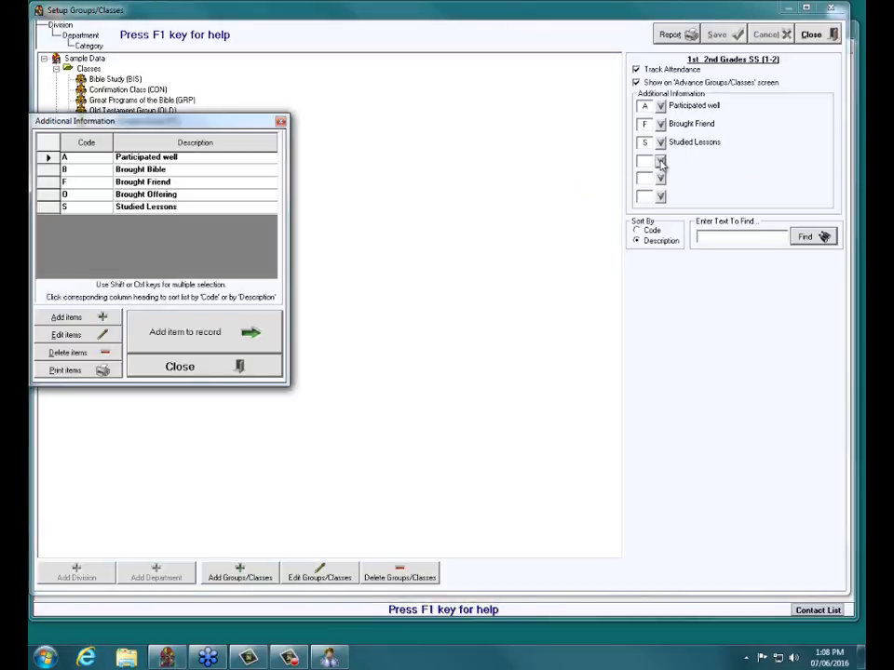
{"action": "left_click", "coordinate": [282, 122]}
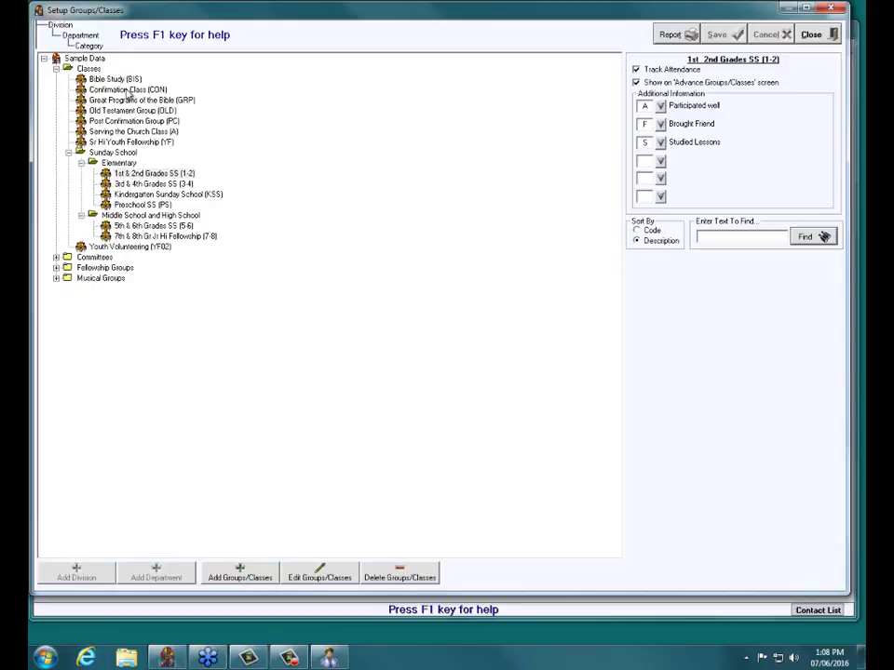
{"action": "left_click", "coordinate": [121, 90]}
{"action": "left_click", "coordinate": [121, 142]}
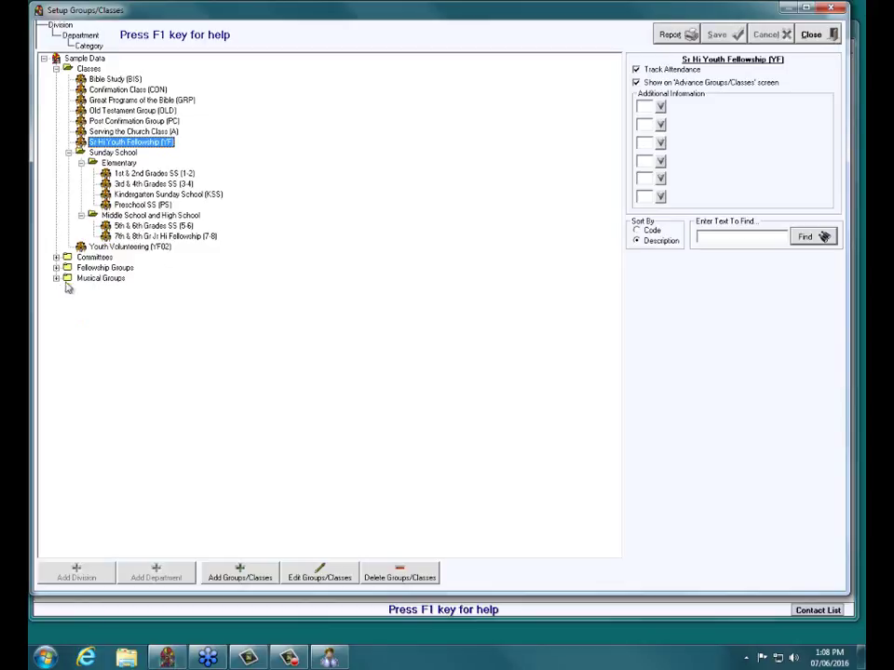
{"action": "left_click", "coordinate": [116, 132]}
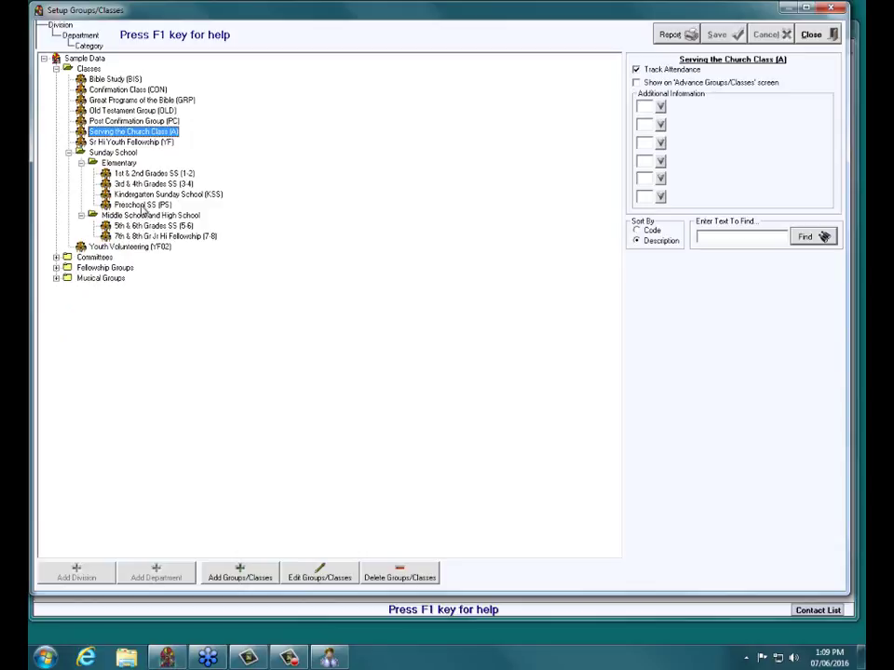
Step: Rename the Preschool SS class as Preschool Sunday School
{"action": "left_click", "coordinate": [146, 207]}
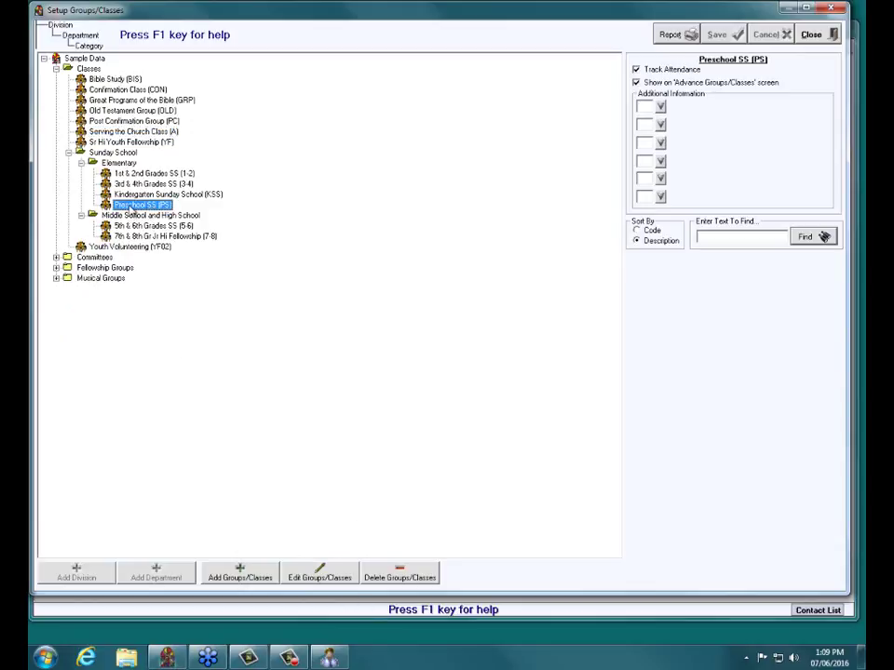
{"action": "left_click", "coordinate": [312, 579]}
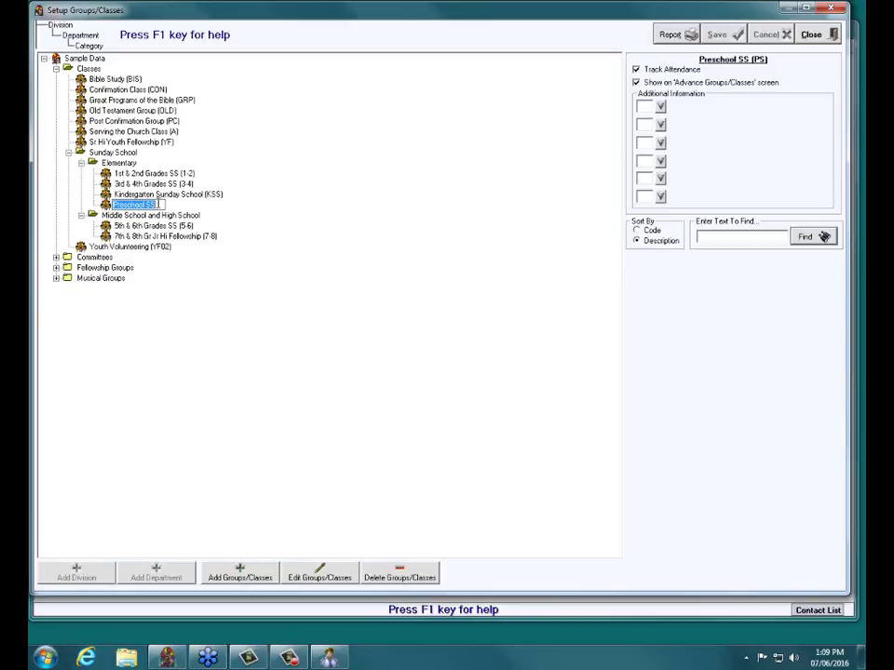
{"action": "left_click", "coordinate": [160, 204]}
{"action": "key", "text": "BackSpace"}
{"action": "type", "text": "unday S"}
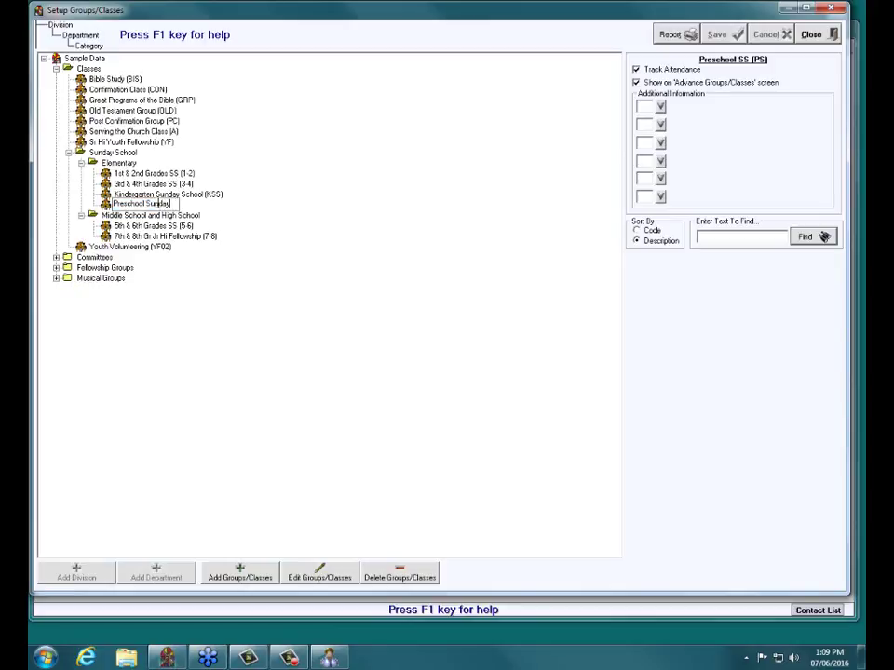
{"action": "type", "text": "chool"}
{"action": "left_click", "coordinate": [166, 216]}
{"action": "left_click", "coordinate": [165, 205]}
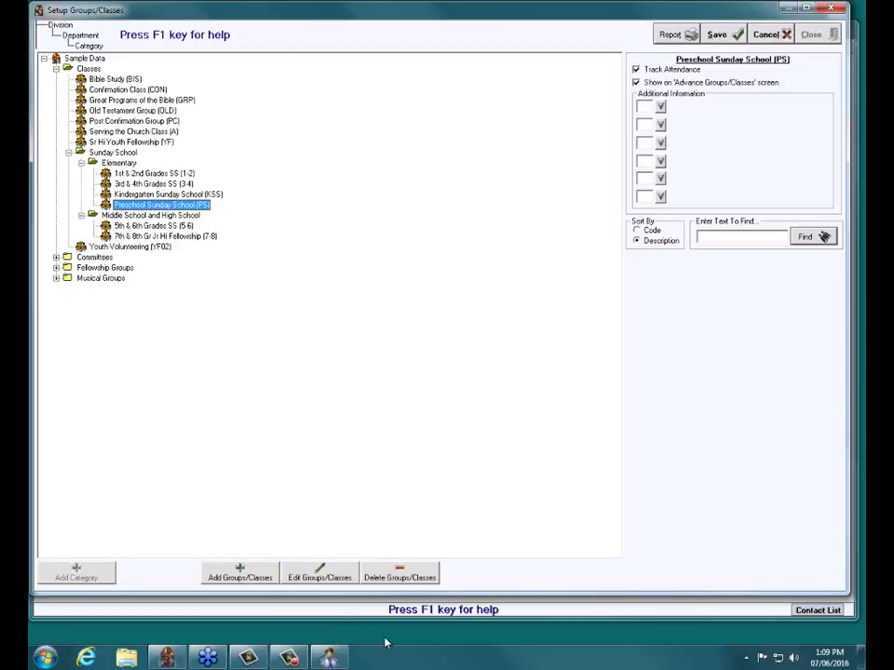
Step: Request deletion of Preschool Sunday School but decline it, and save and close the groups/classes setup
{"action": "left_click", "coordinate": [399, 574]}
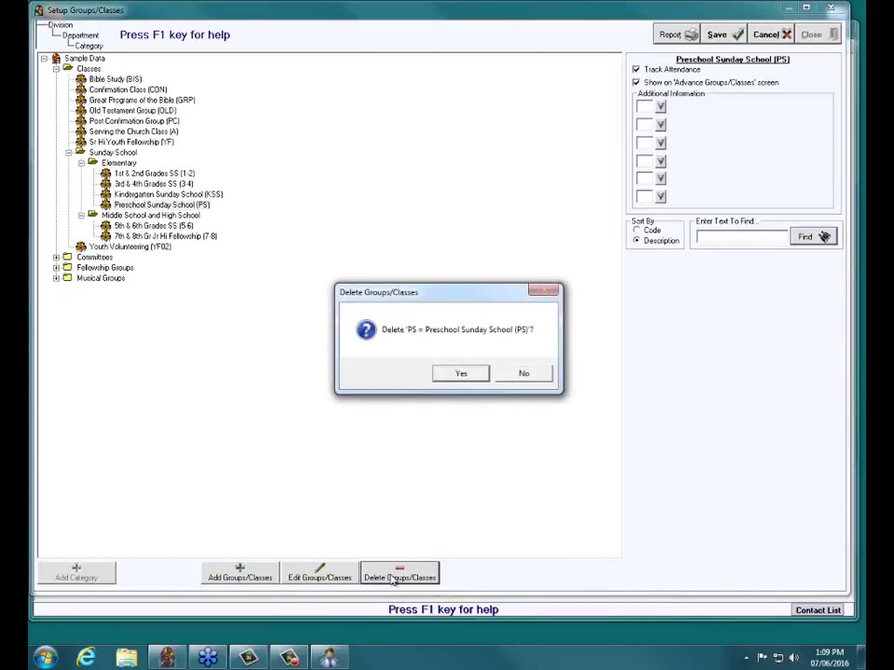
{"action": "left_click", "coordinate": [526, 375]}
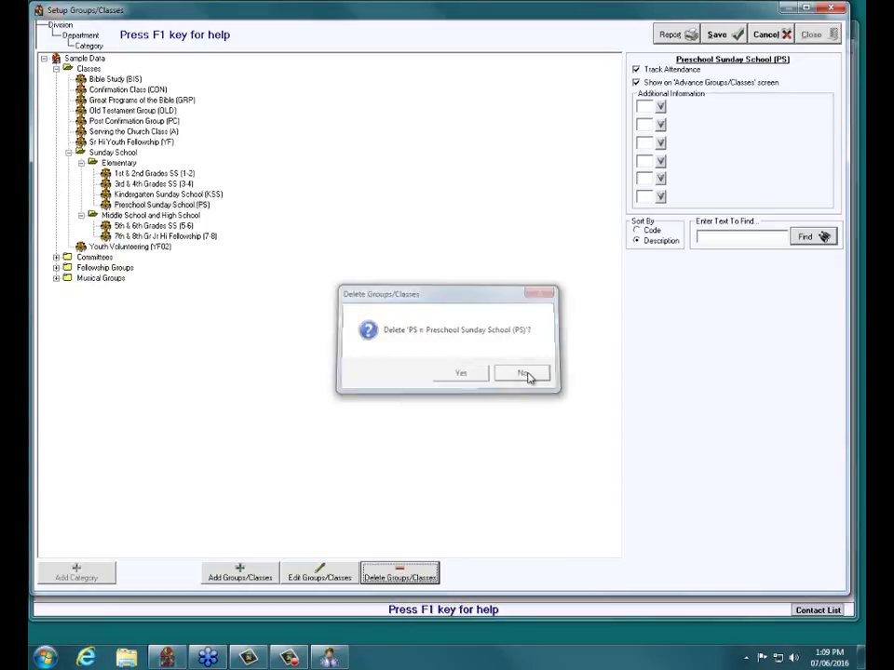
{"action": "left_click", "coordinate": [729, 38]}
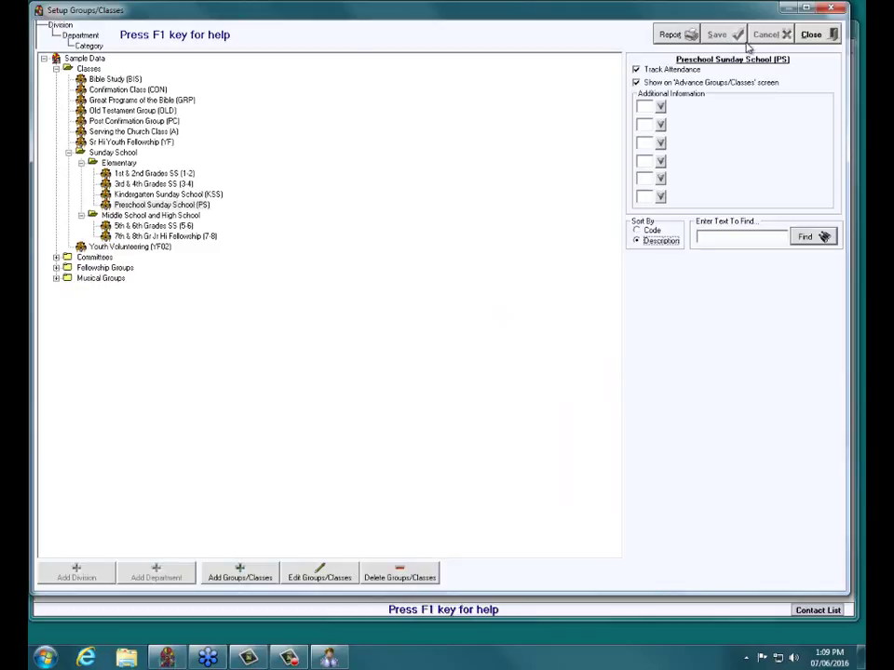
{"action": "left_click", "coordinate": [810, 37]}
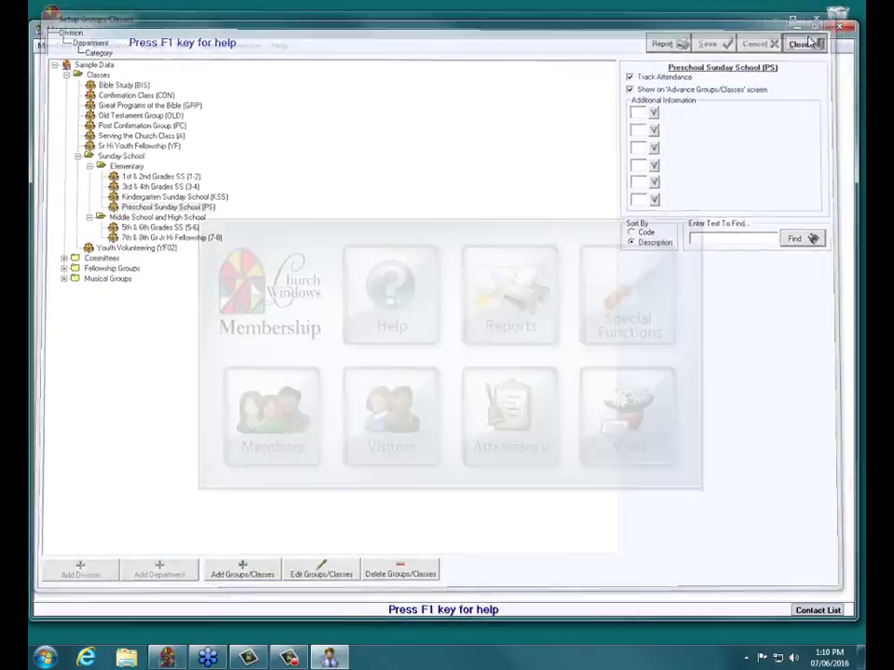
Step: Open the Attendance Report options and filter the groups and classes by the Sunday School department
{"action": "left_click", "coordinate": [504, 414]}
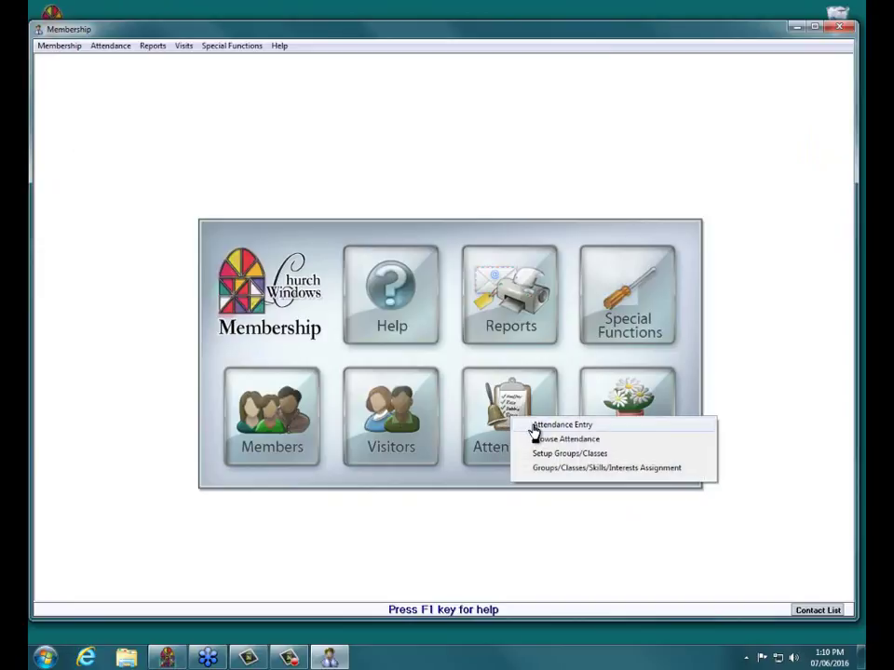
{"action": "left_click", "coordinate": [522, 323]}
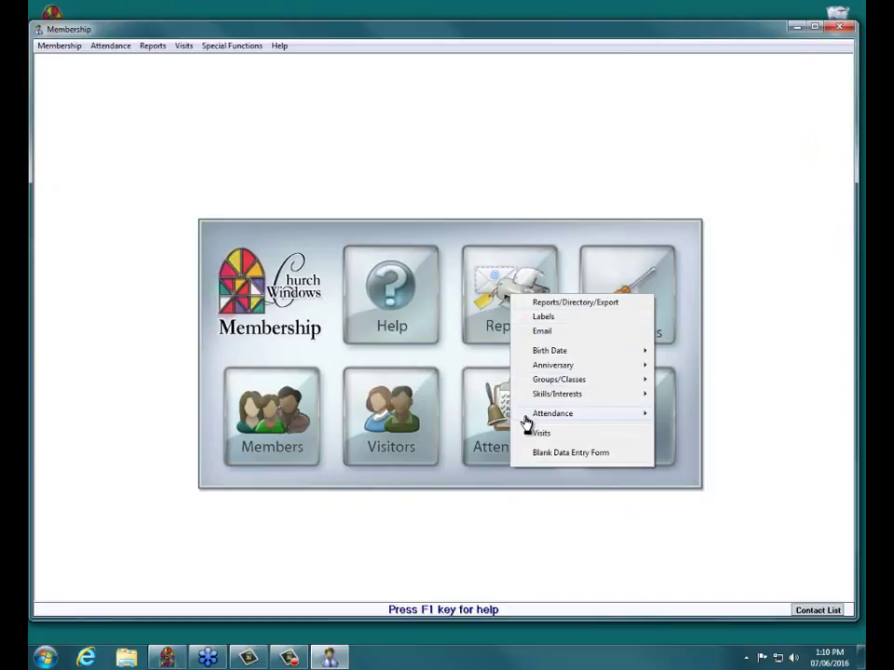
{"action": "mouse_move", "coordinate": [526, 419]}
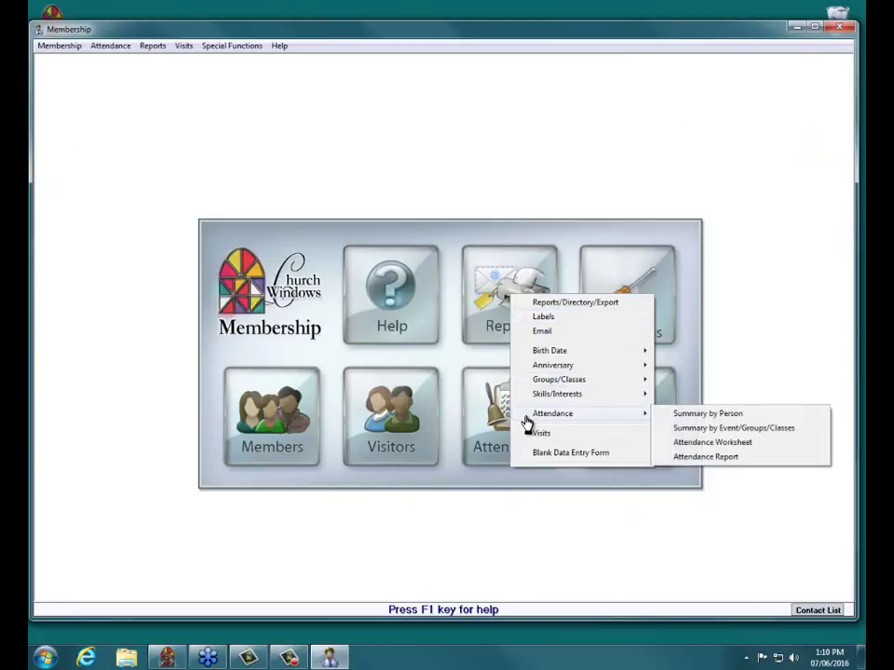
{"action": "left_click", "coordinate": [688, 458]}
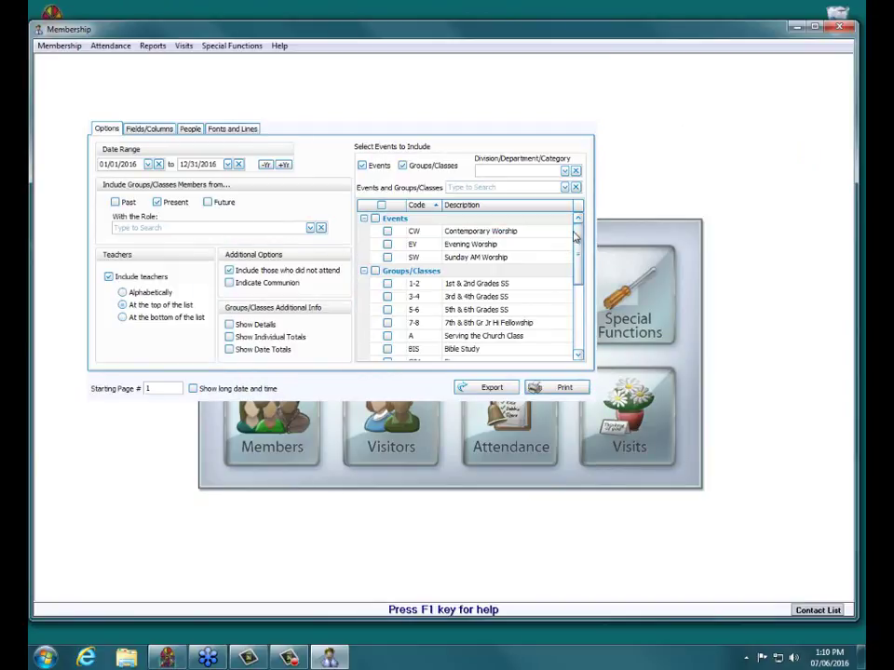
{"action": "left_click_drag", "start_coordinate": [577, 237], "coordinate": [581, 268]}
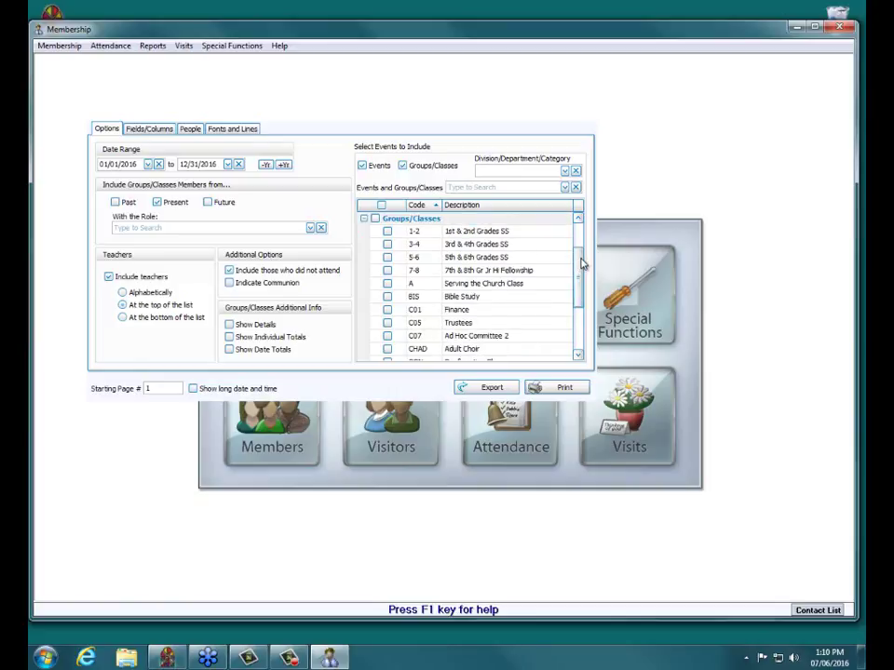
{"action": "left_click_drag", "start_coordinate": [581, 263], "coordinate": [582, 301]}
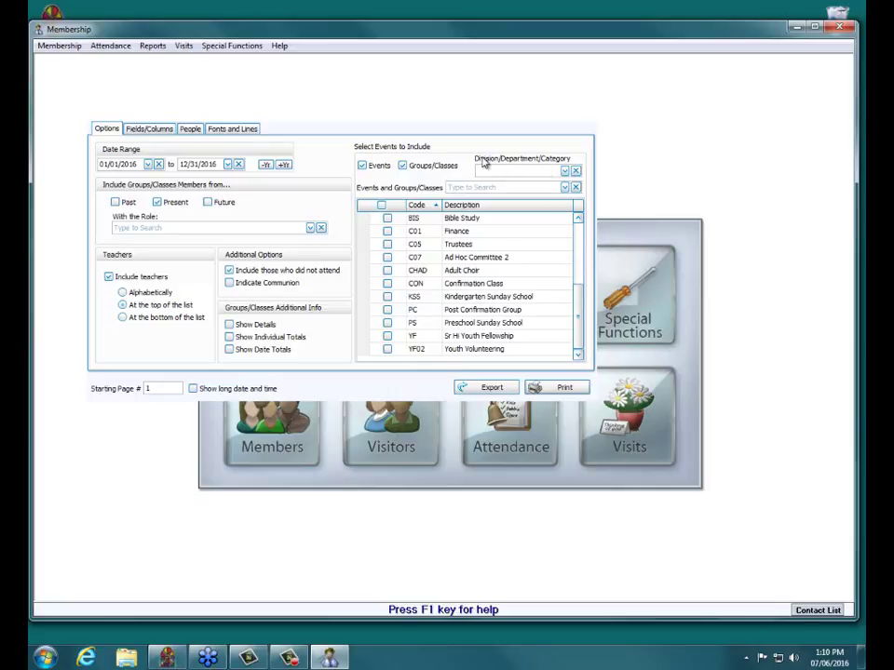
{"action": "left_click", "coordinate": [566, 173]}
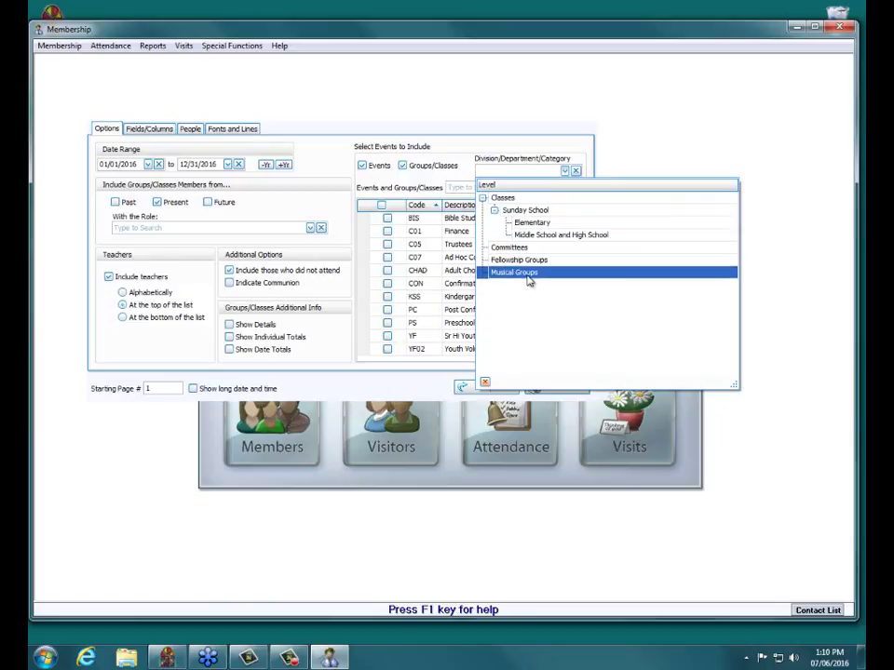
{"action": "left_click", "coordinate": [522, 212]}
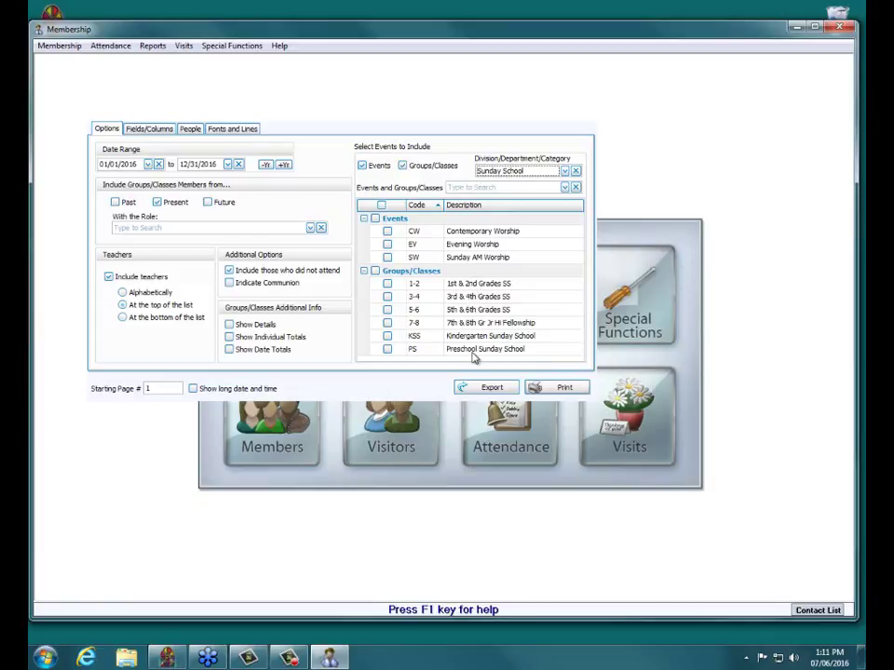
Step: Filter the report by the Elementary category, exclude events, and select all of the category's classes
{"action": "left_click", "coordinate": [565, 171]}
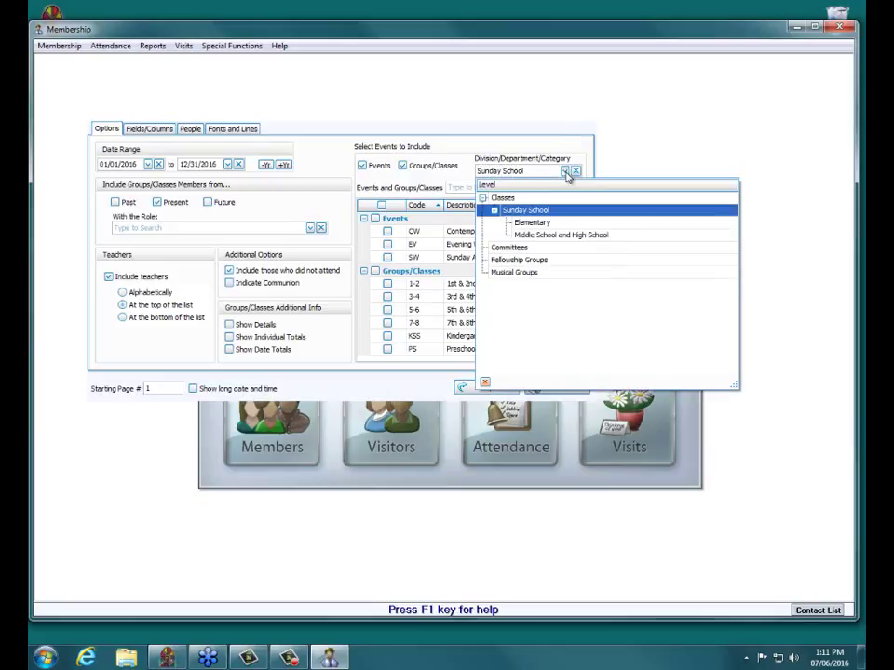
{"action": "left_click", "coordinate": [532, 223]}
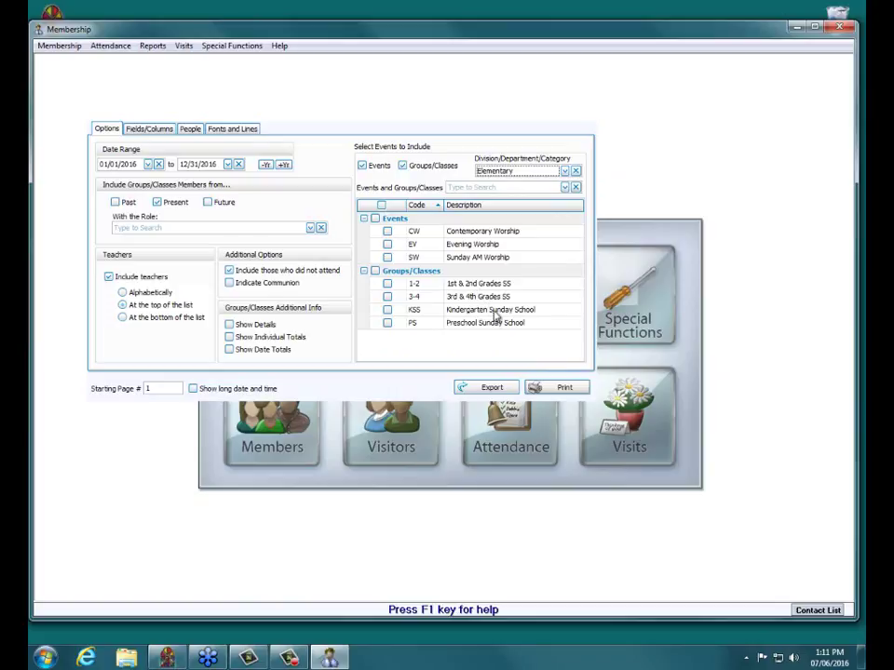
{"action": "left_click", "coordinate": [363, 165]}
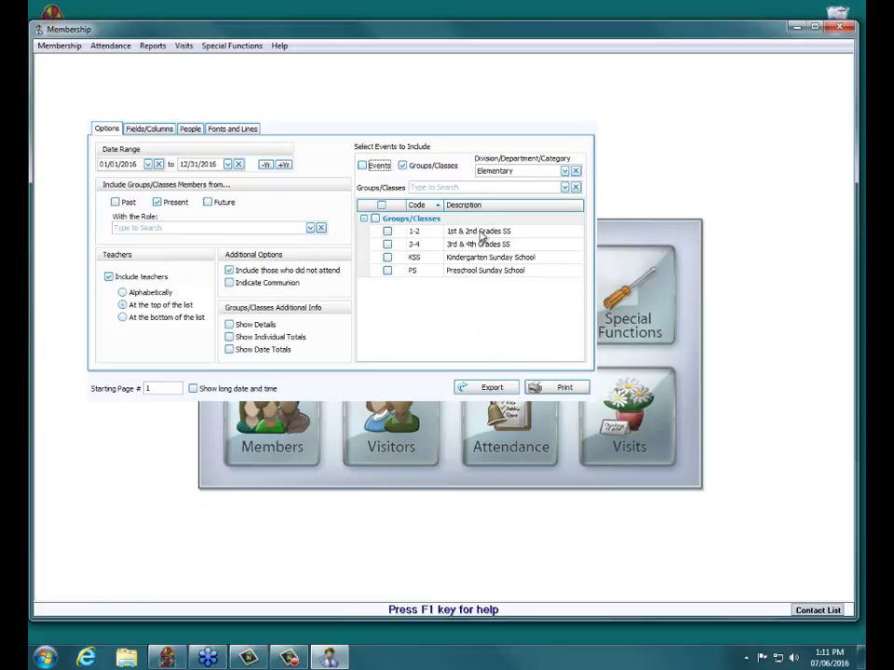
{"action": "left_click", "coordinate": [375, 218]}
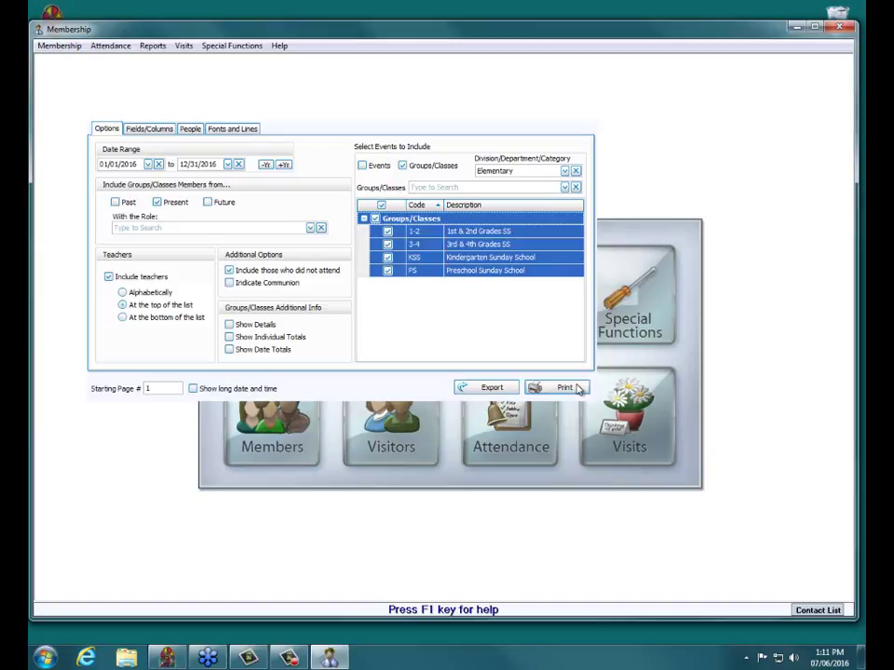
Step: Try to print the Elementary attendance report for 01/01/2015 to 12/31/2015
{"action": "left_click", "coordinate": [265, 164]}
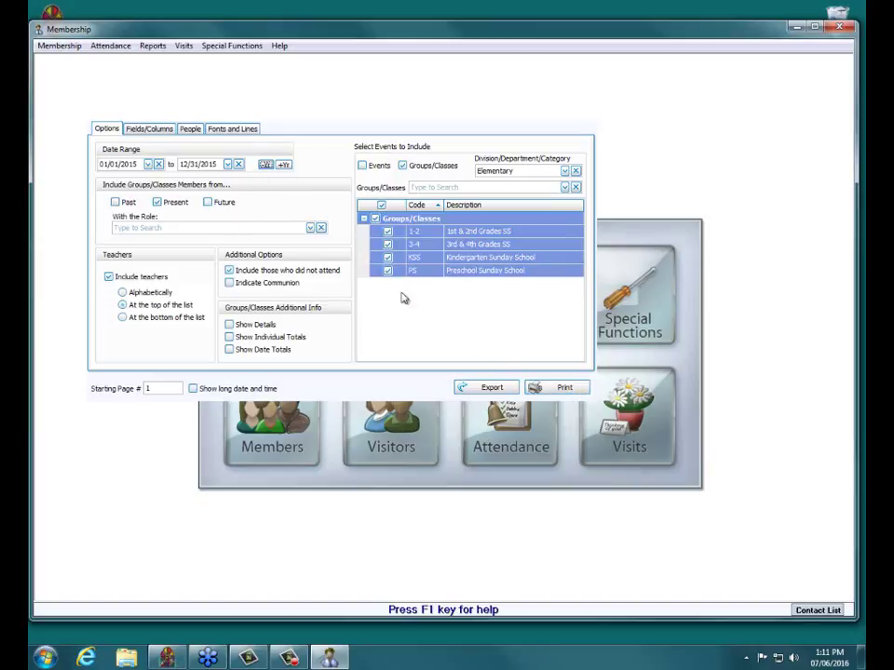
{"action": "left_click", "coordinate": [555, 385]}
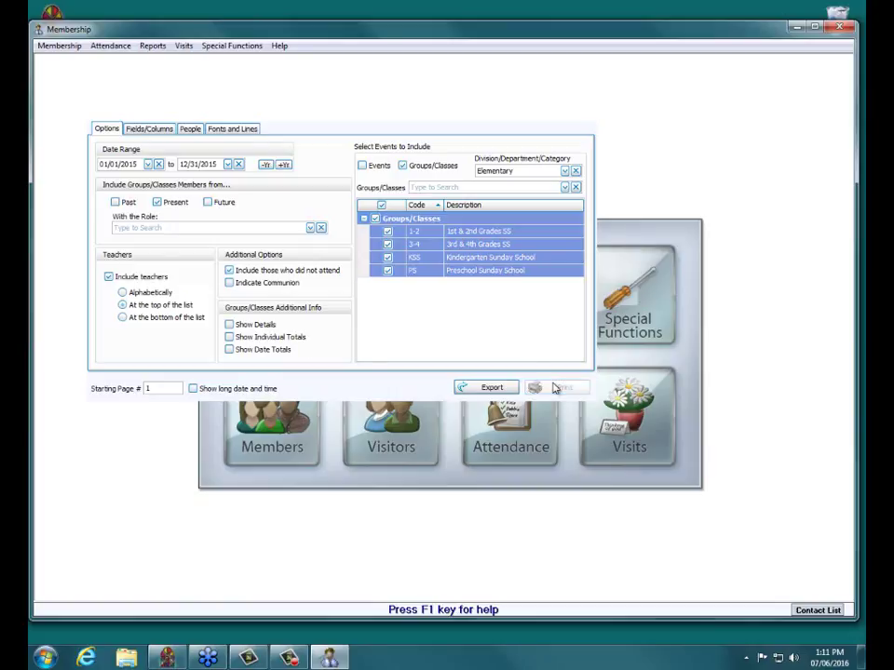
{"action": "key", "text": "Return"}
Step: Try to print the report for 01/01/2016 to 12/31/2016 with past, present and future members, and close the report options
{"action": "left_click", "coordinate": [283, 164]}
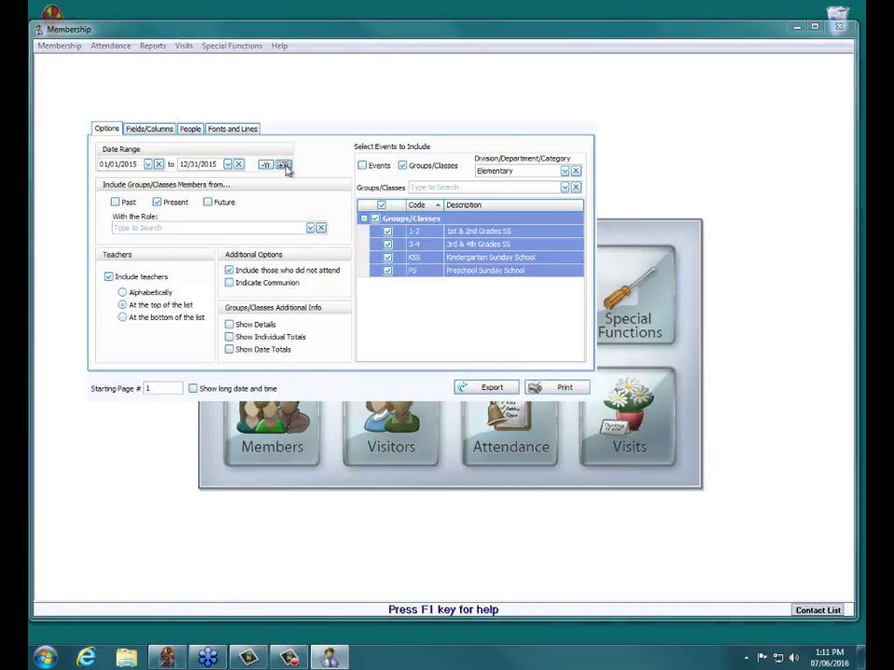
{"action": "left_click", "coordinate": [116, 202]}
{"action": "left_click", "coordinate": [207, 203]}
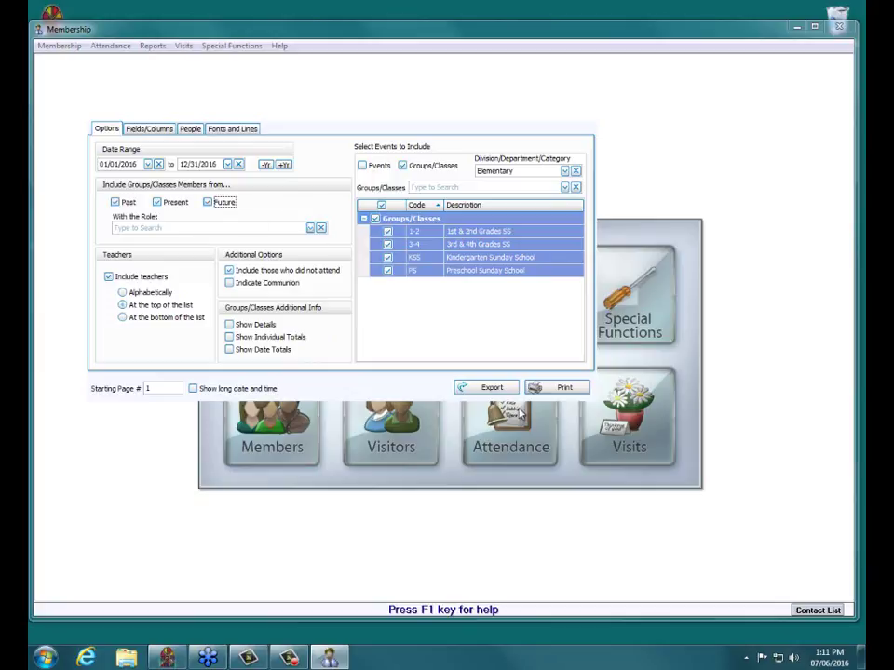
{"action": "left_click", "coordinate": [547, 386]}
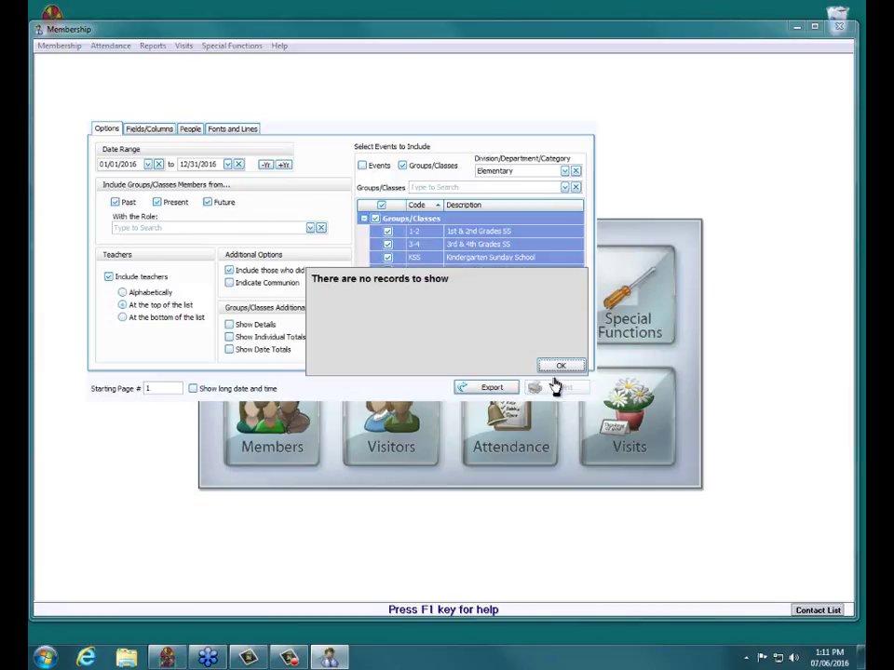
{"action": "left_click", "coordinate": [559, 368]}
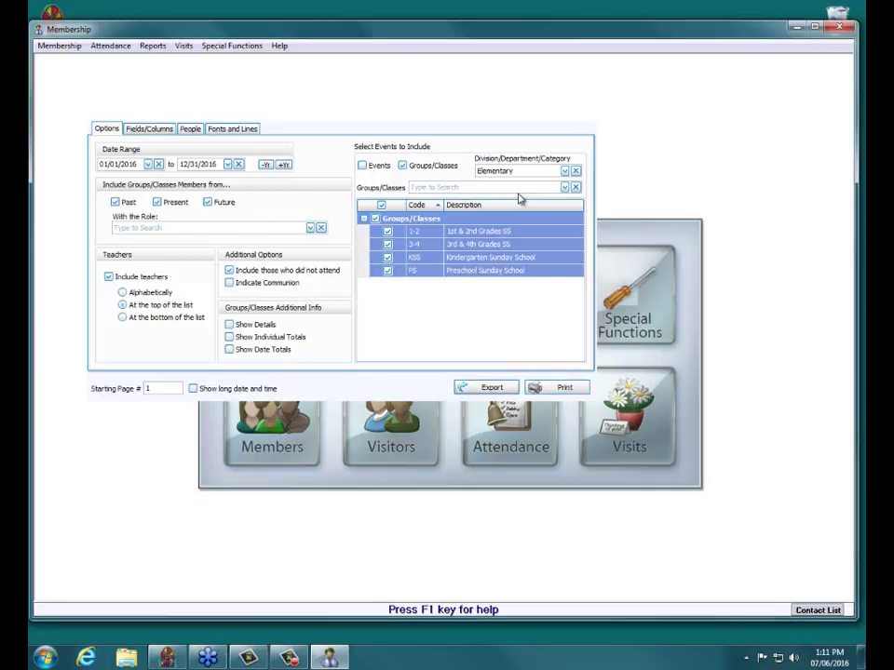
{"action": "left_click", "coordinate": [588, 116]}
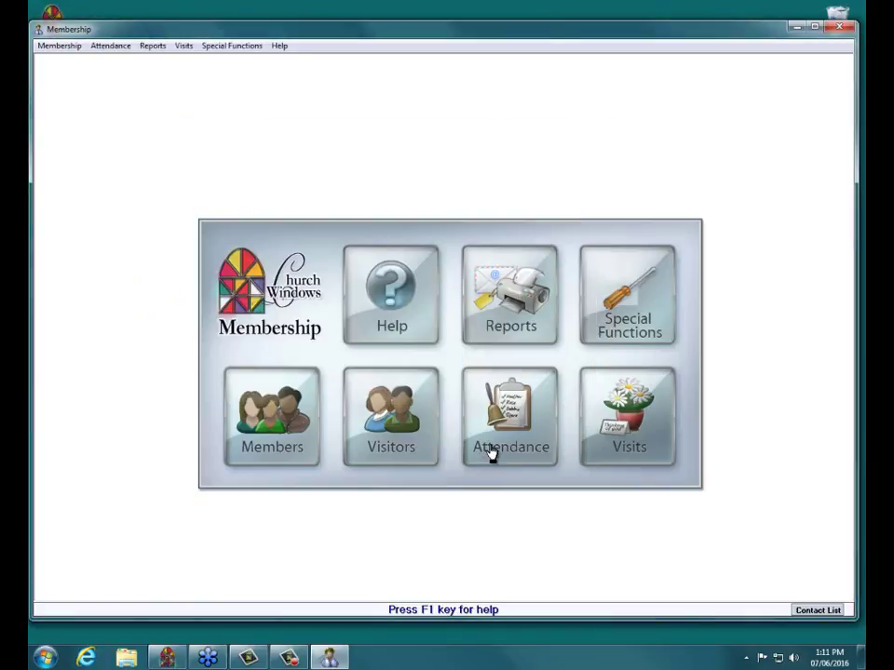
Step: Open the Groups/Classes assignment and select the Kindergarten Sunday School class within Classes\Sunday School\Elementary
{"action": "left_click", "coordinate": [491, 428]}
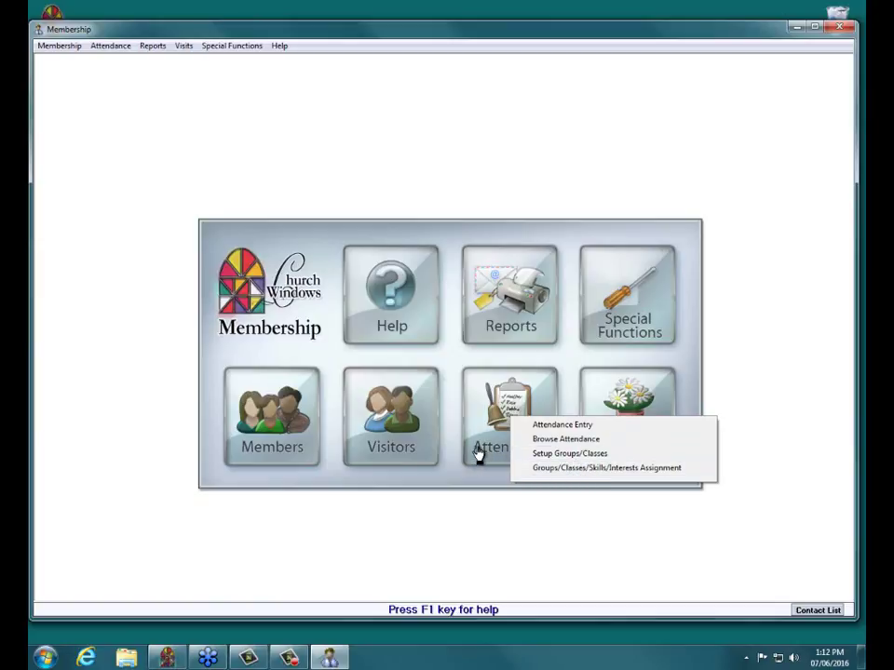
{"action": "left_click", "coordinate": [564, 469]}
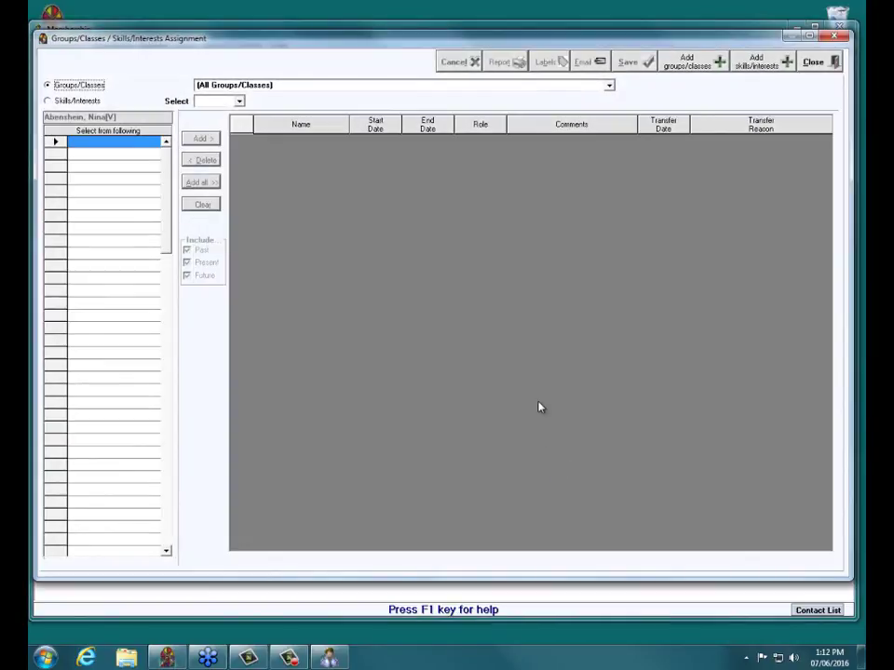
{"action": "left_click", "coordinate": [610, 86]}
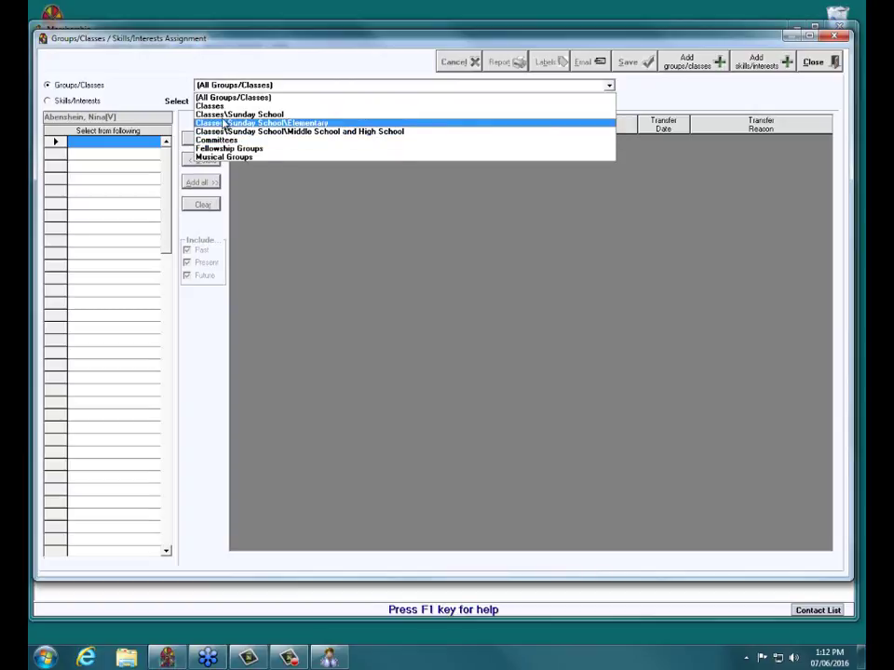
{"action": "left_click", "coordinate": [242, 124]}
{"action": "left_click", "coordinate": [240, 103]}
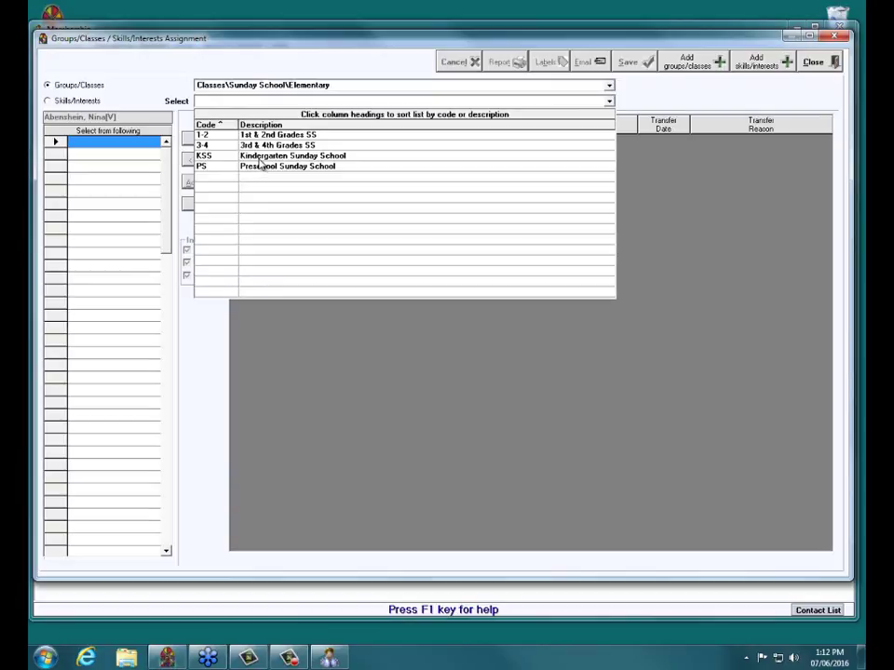
{"action": "left_click", "coordinate": [266, 156]}
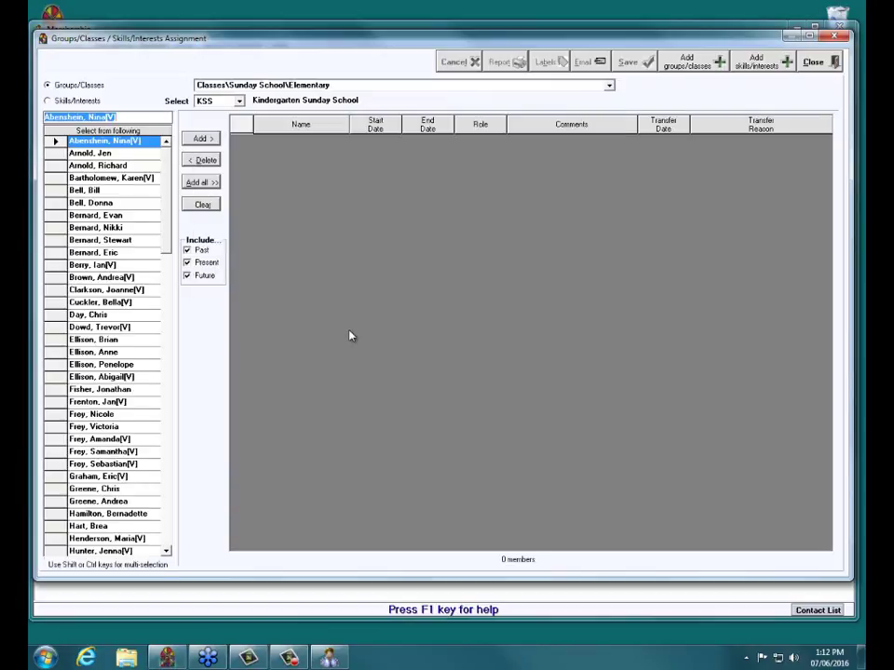
Step: Look up a family by surname in the people list and add its first two people to the Kindergarten Sunday School class
{"action": "left_click_drag", "start_coordinate": [171, 161], "coordinate": [170, 208]}
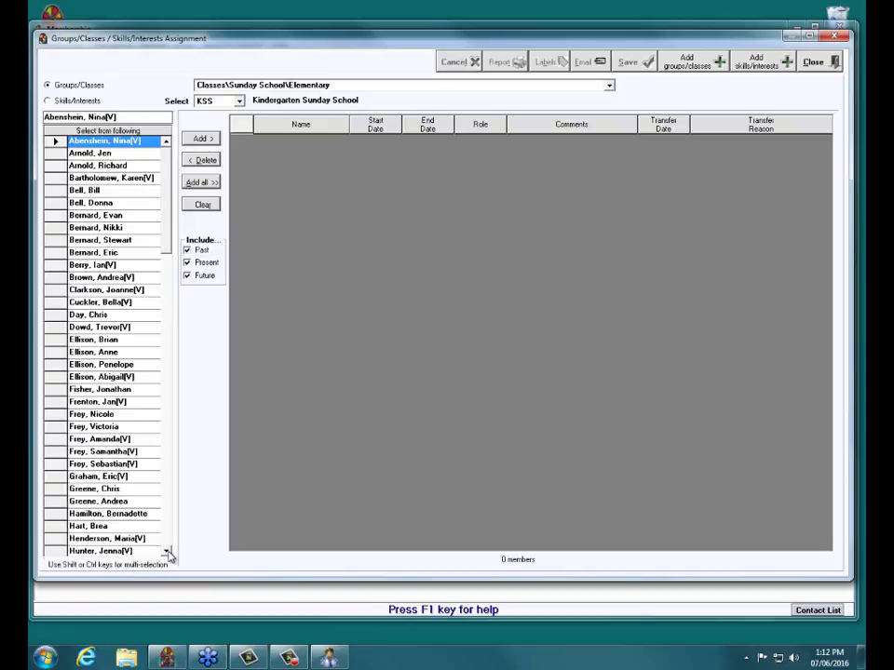
{"action": "left_click_drag", "start_coordinate": [167, 551], "coordinate": [167, 552]}
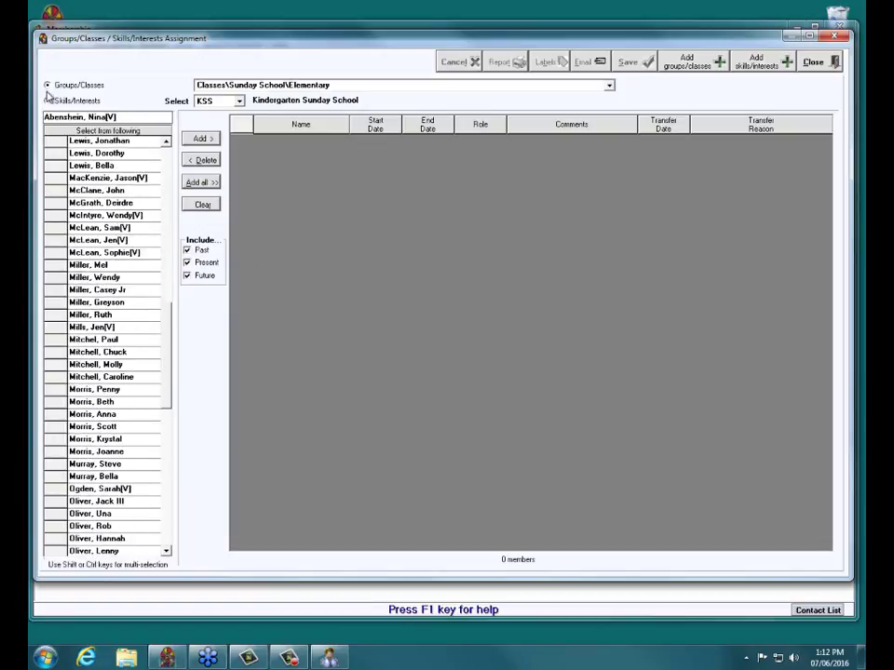
{"action": "left_click", "coordinate": [116, 116]}
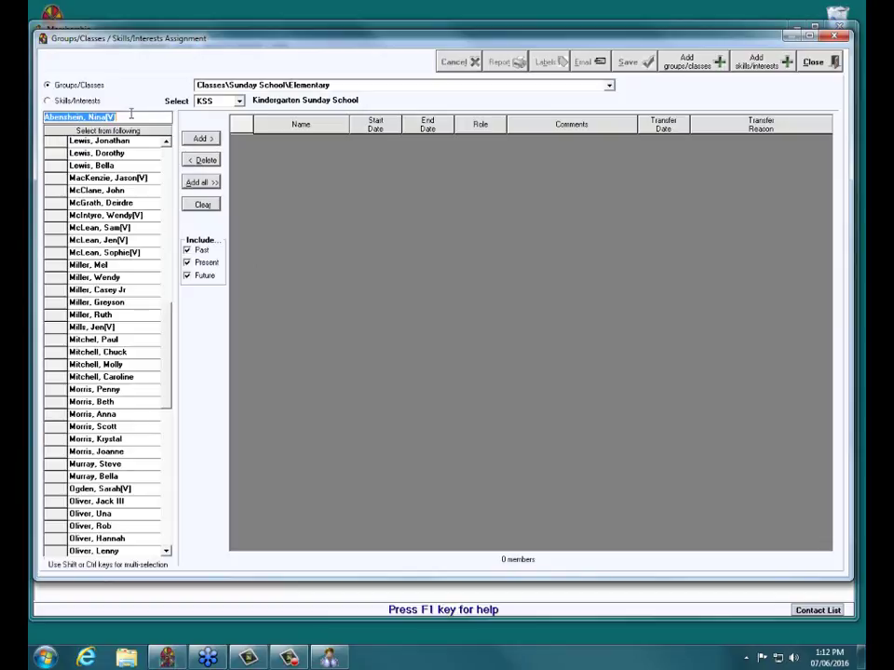
{"action": "type", "text": "o"}
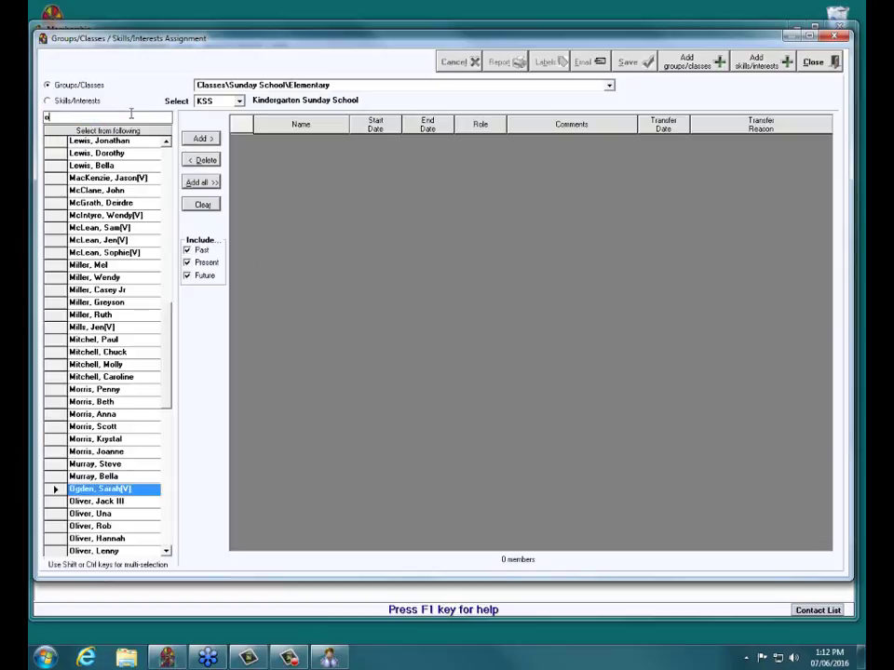
{"action": "type", "text": "liver"}
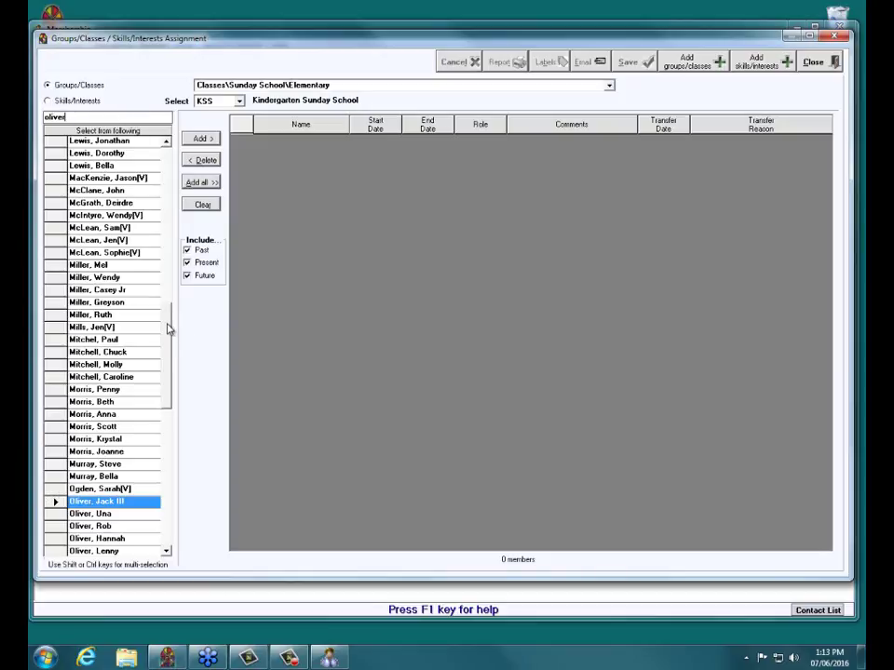
{"action": "left_click_drag", "start_coordinate": [169, 330], "coordinate": [167, 342]}
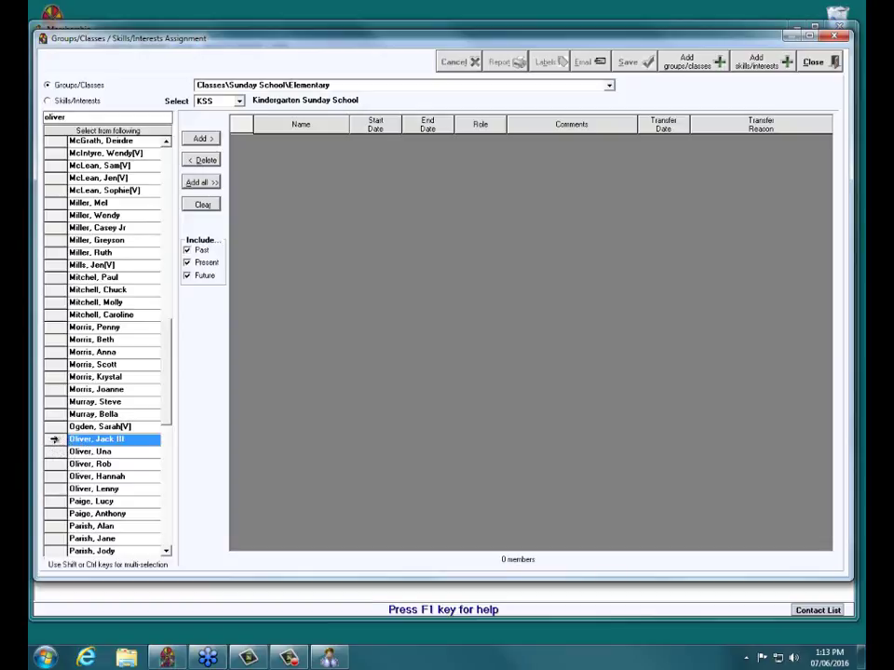
{"action": "double_click", "coordinate": [54, 440]}
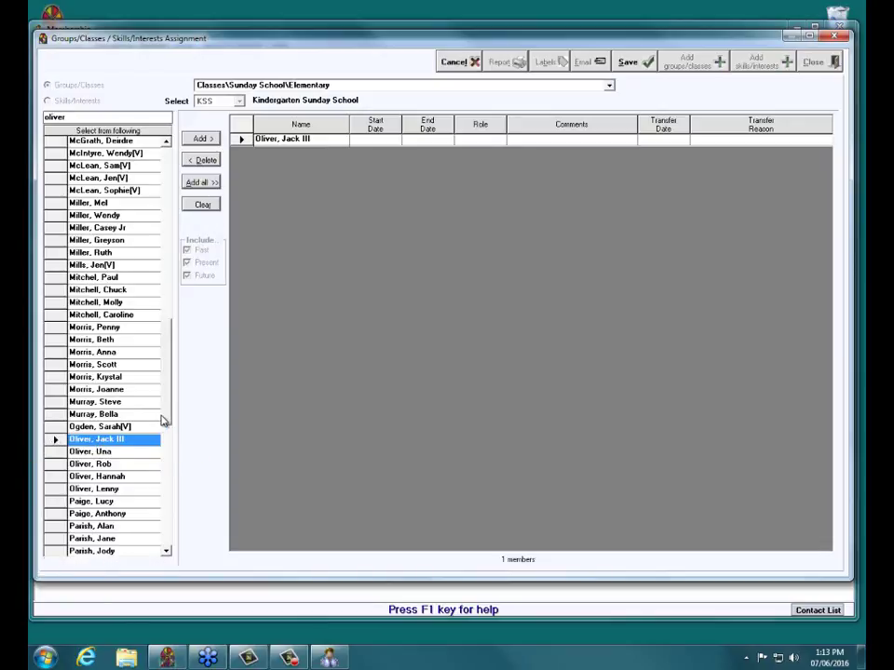
{"action": "left_click", "coordinate": [55, 453]}
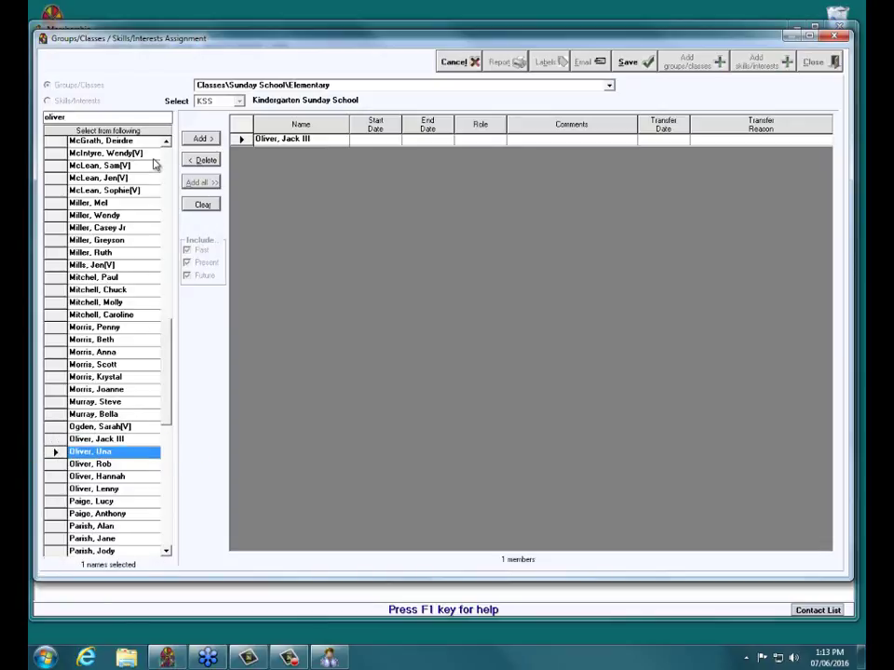
{"action": "left_click", "coordinate": [200, 142]}
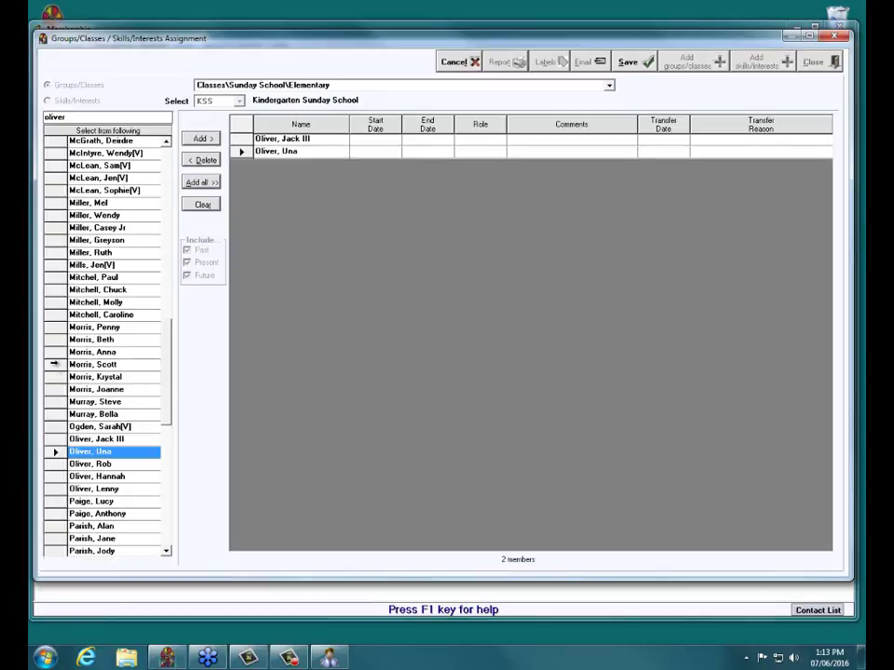
Step: Add three more people from two other families to the Kindergarten Sunday School class
{"action": "double_click", "coordinate": [54, 364]}
{"action": "double_click", "coordinate": [54, 277]}
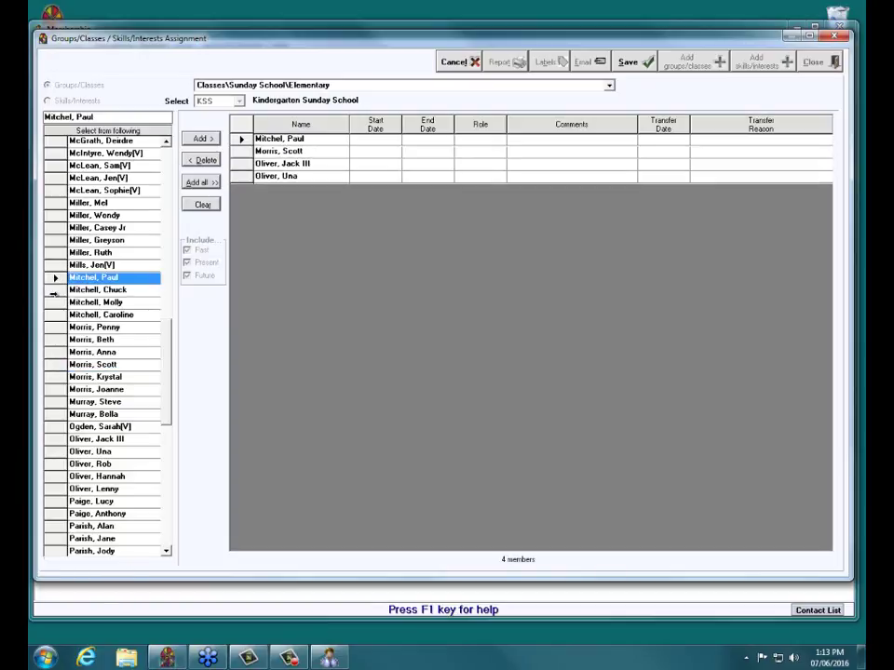
{"action": "double_click", "coordinate": [54, 289]}
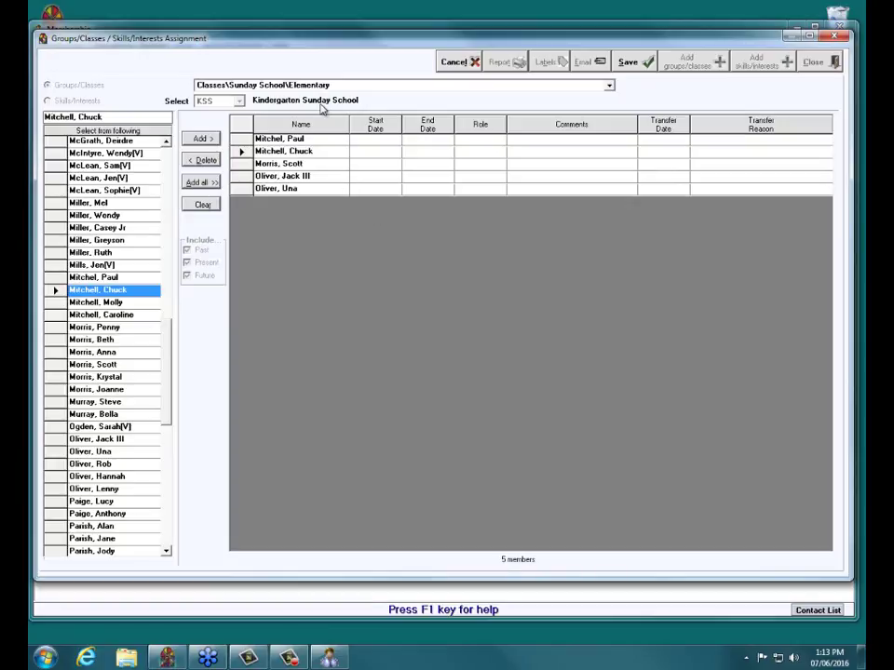
{"action": "left_click", "coordinate": [383, 140]}
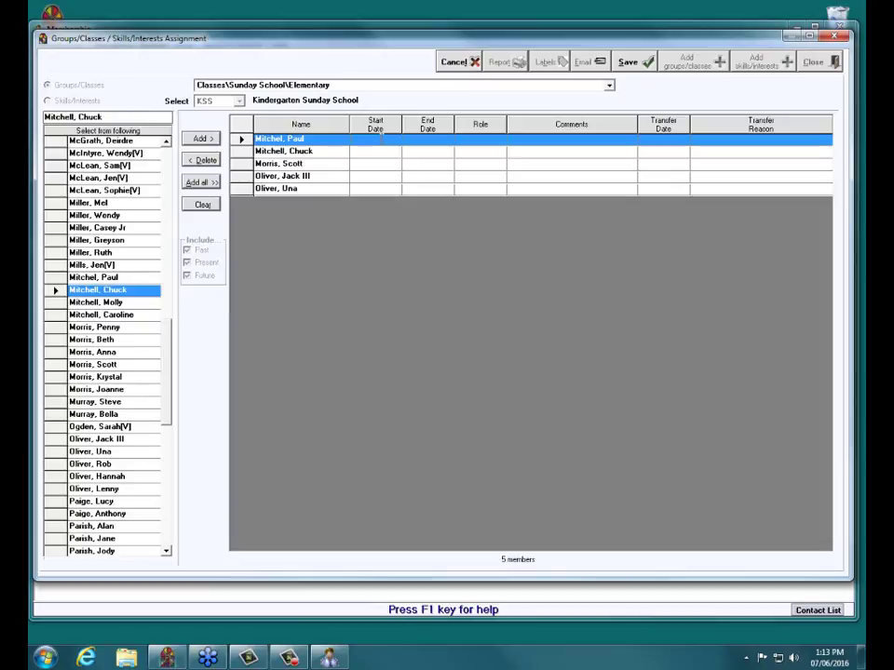
{"action": "type", "text": "06301015"}
{"action": "left_click", "coordinate": [419, 141]}
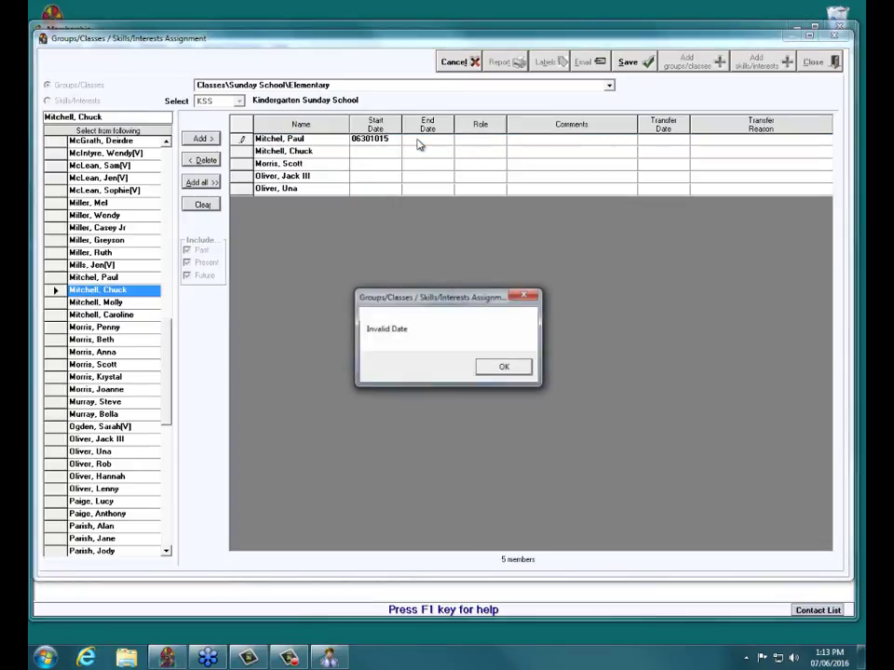
{"action": "left_click", "coordinate": [501, 368]}
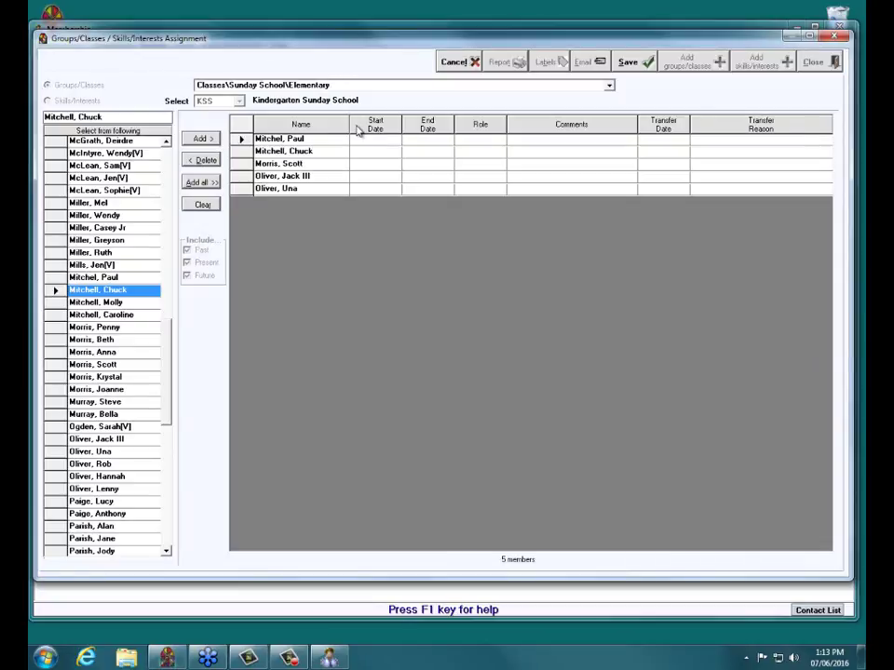
Step: Set the first listed class member's start date to 06/30/2015 and end date to 07/07/2016
{"action": "type", "text": "06/30/2015"}
{"action": "key", "text": "Tab"}
{"action": "type", "text": "07"}
{"action": "type", "text": "072016"}
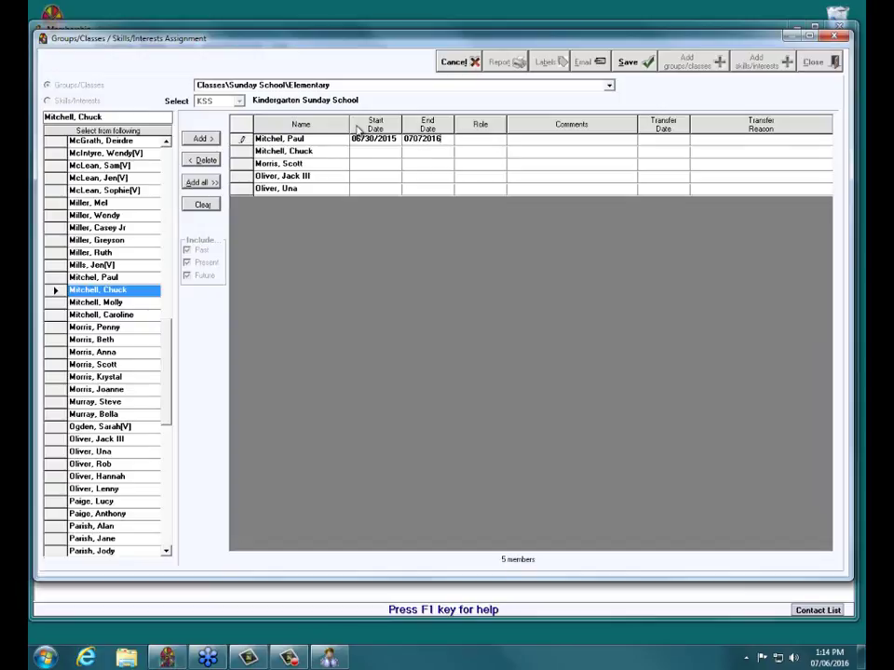
{"action": "left_click", "coordinate": [439, 153]}
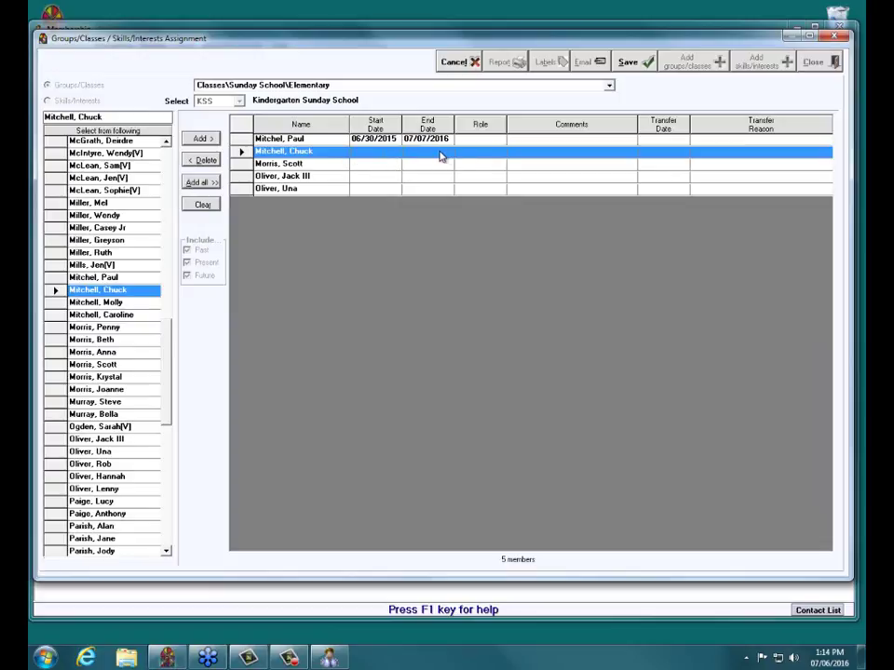
{"action": "left_click", "coordinate": [380, 141]}
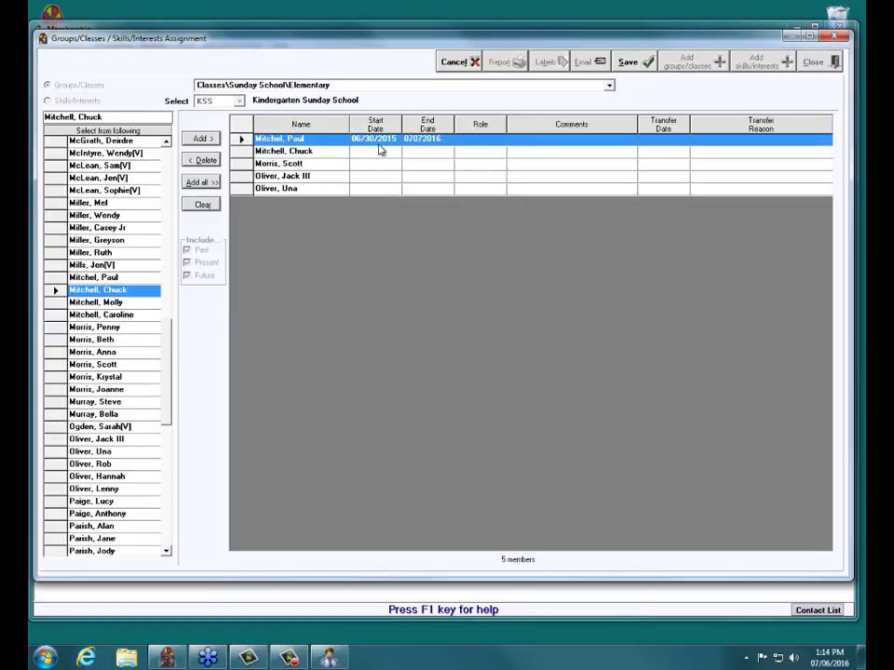
{"action": "left_click", "coordinate": [448, 153]}
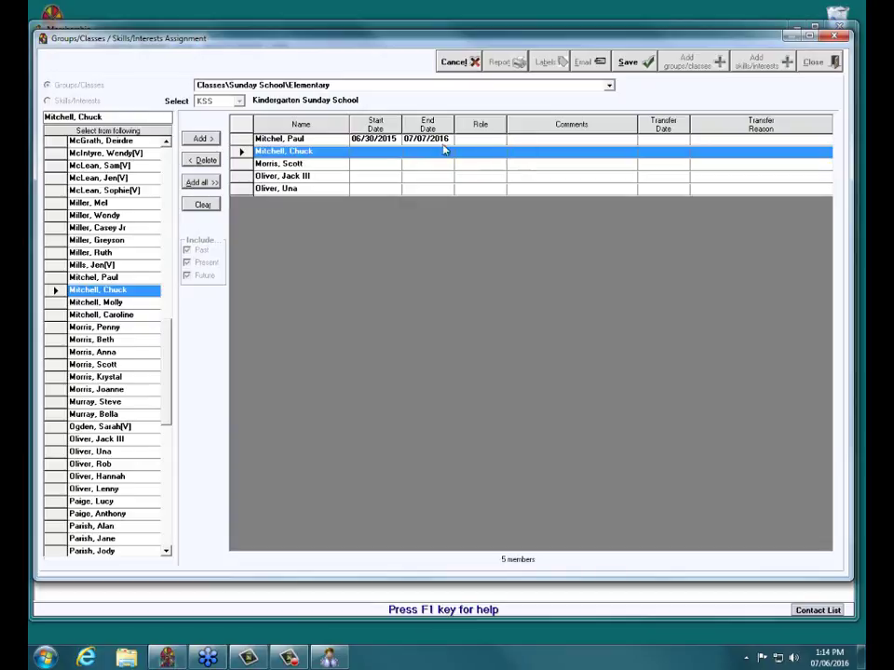
Step: Save the class assignments with the date range 01/01/2016 thru 12/31/2016 for the newly added members, and close the assignment window
{"action": "left_click", "coordinate": [93, 301]}
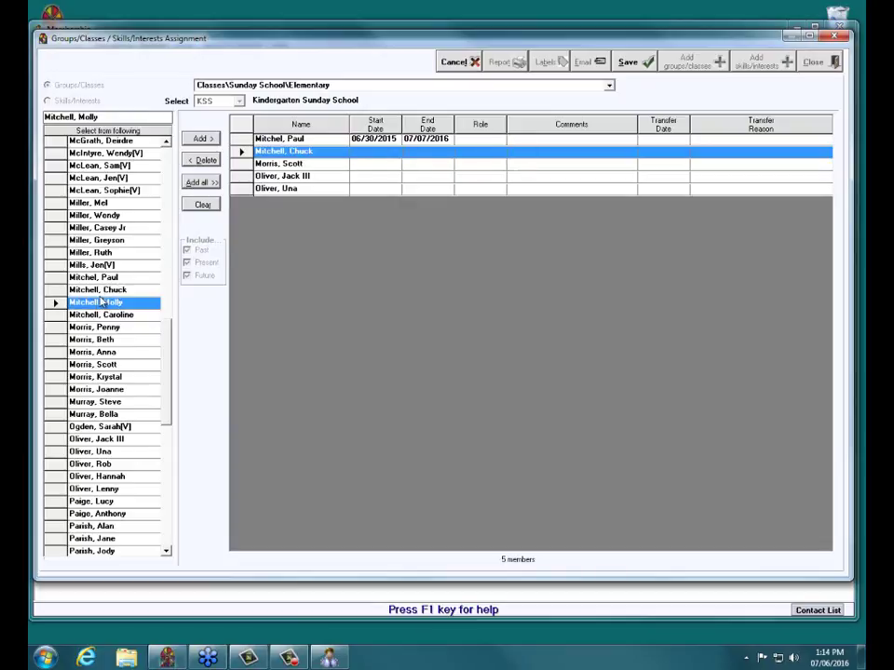
{"action": "left_click", "coordinate": [629, 64]}
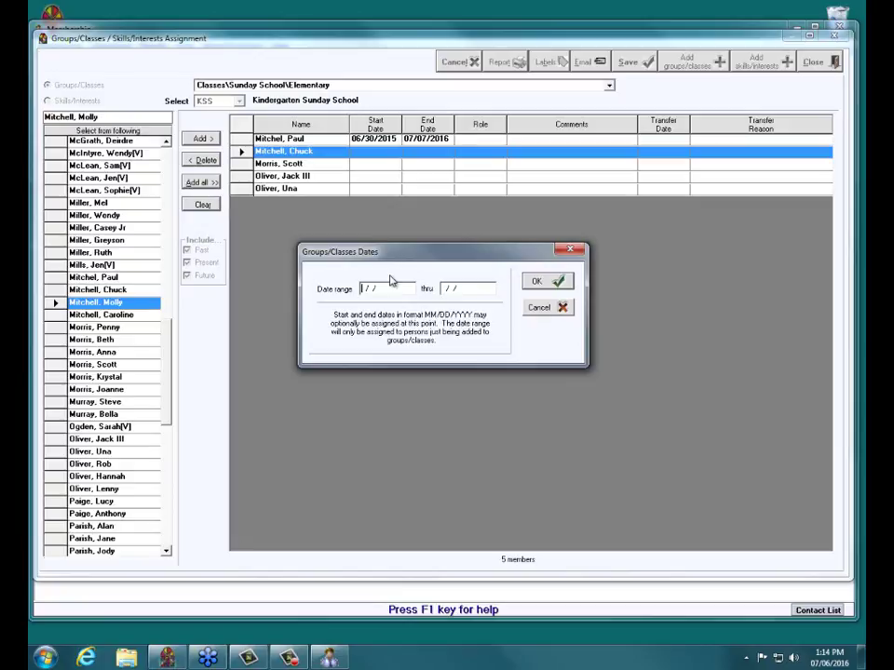
{"action": "type", "text": "01/01/2016"}
{"action": "key", "text": "Tab"}
{"action": "type", "text": "01"}
{"action": "key", "text": "BackSpace"}
{"action": "key", "text": "BackSpace"}
{"action": "type", "text": "12312016"}
{"action": "left_click", "coordinate": [548, 281]}
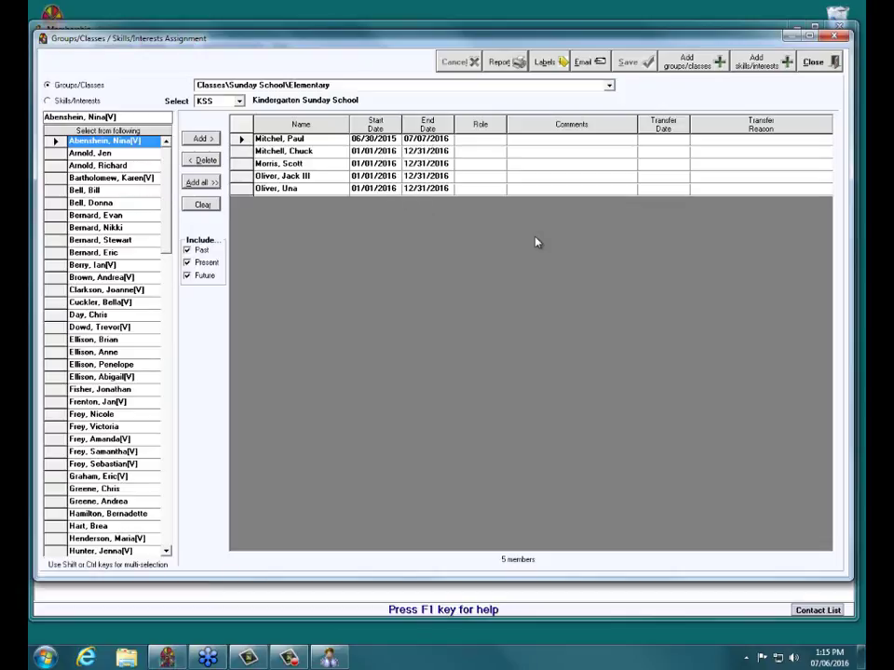
{"action": "left_click", "coordinate": [815, 62]}
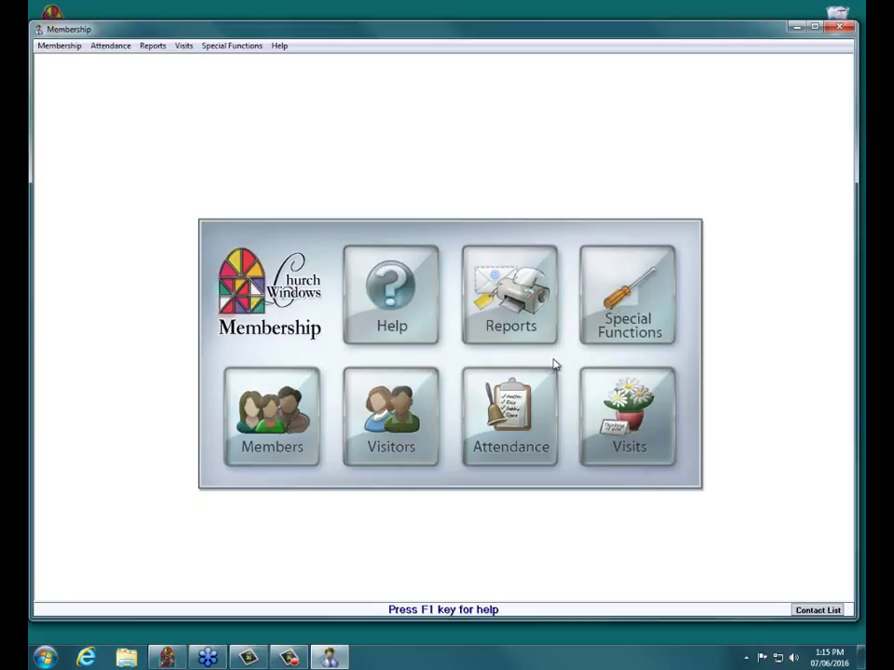
Step: Set Kindergarten Sunday School to advance to class 1-2, 1st & 2nd Grades SS, in the Advance Groups/Classes setup
{"action": "left_click", "coordinate": [598, 342]}
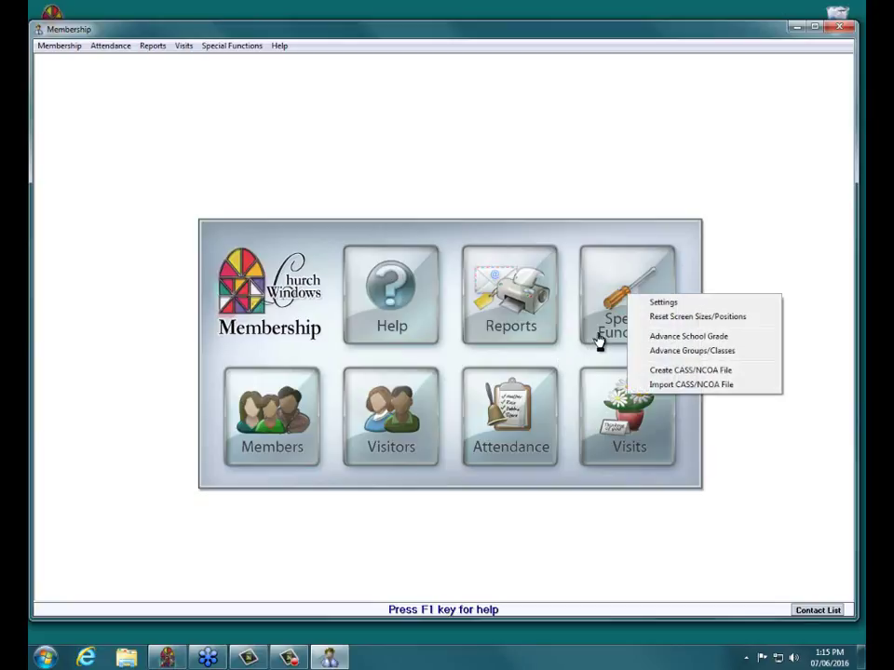
{"action": "left_click", "coordinate": [668, 352]}
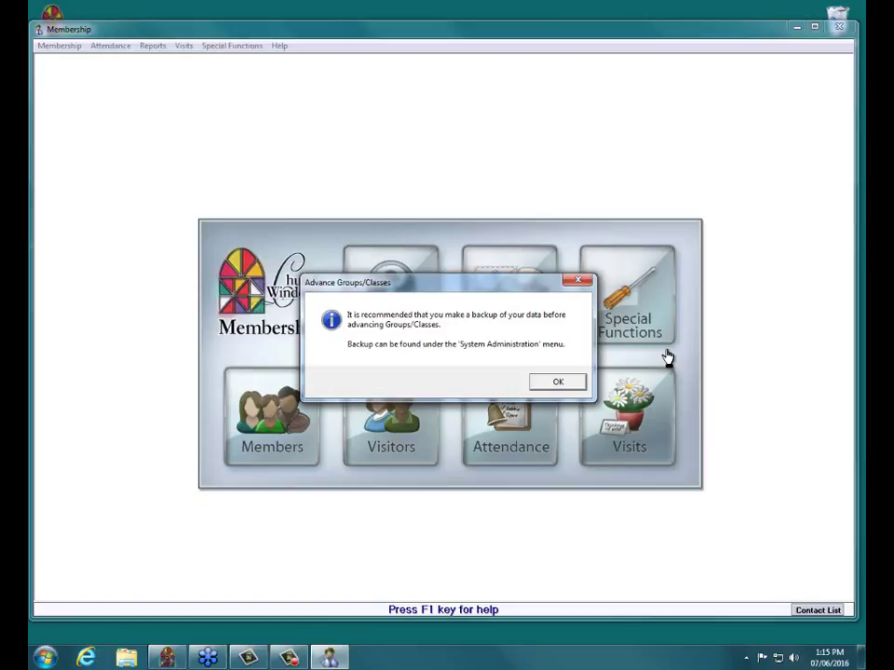
{"action": "left_click", "coordinate": [558, 384]}
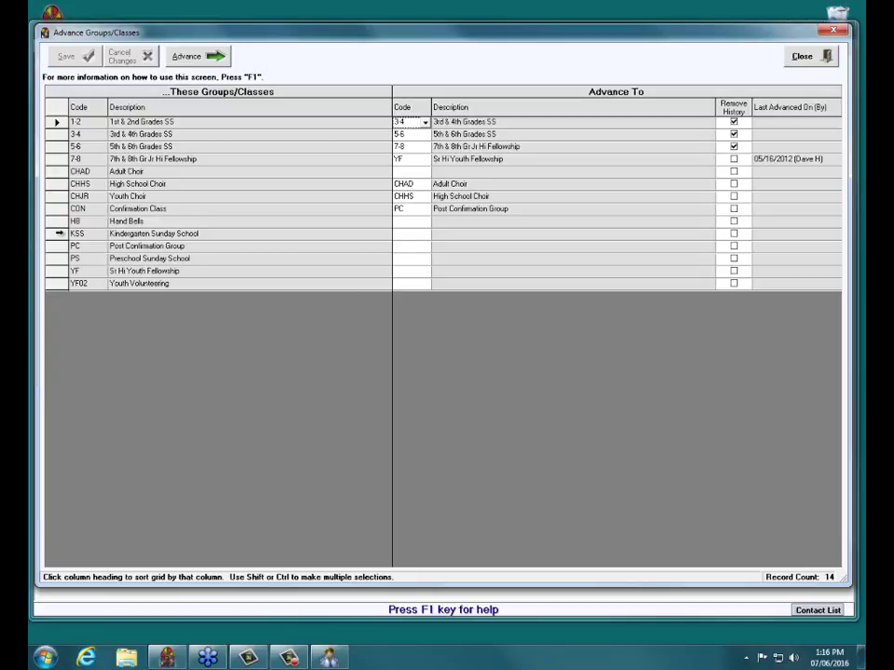
{"action": "left_click", "coordinate": [94, 237]}
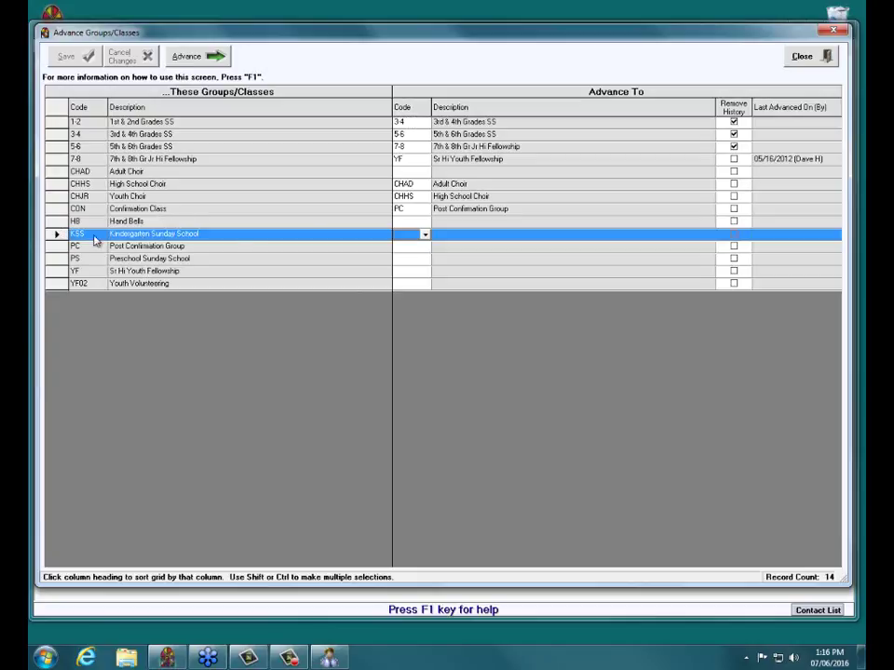
{"action": "left_click", "coordinate": [426, 236]}
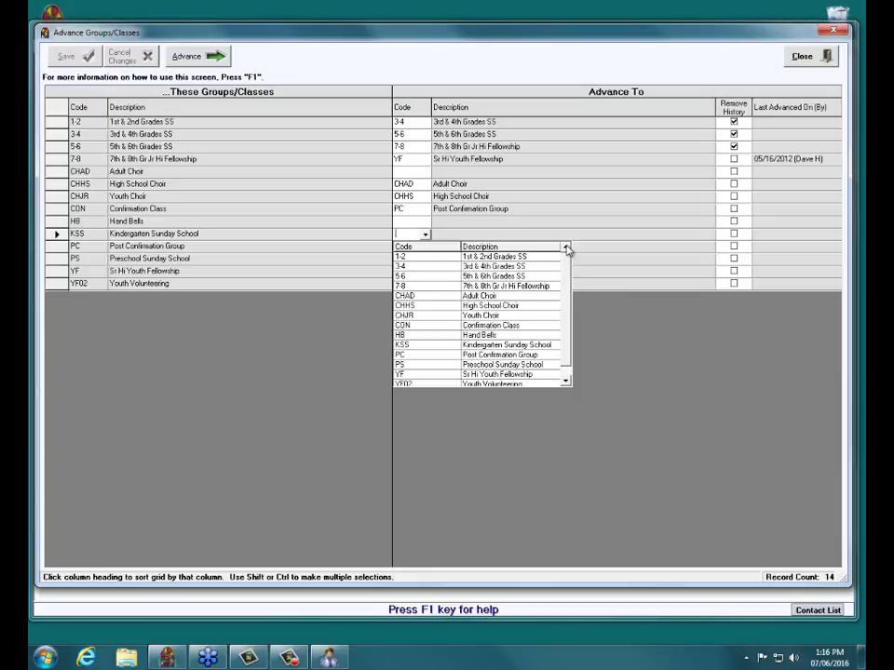
{"action": "left_click", "coordinate": [502, 258]}
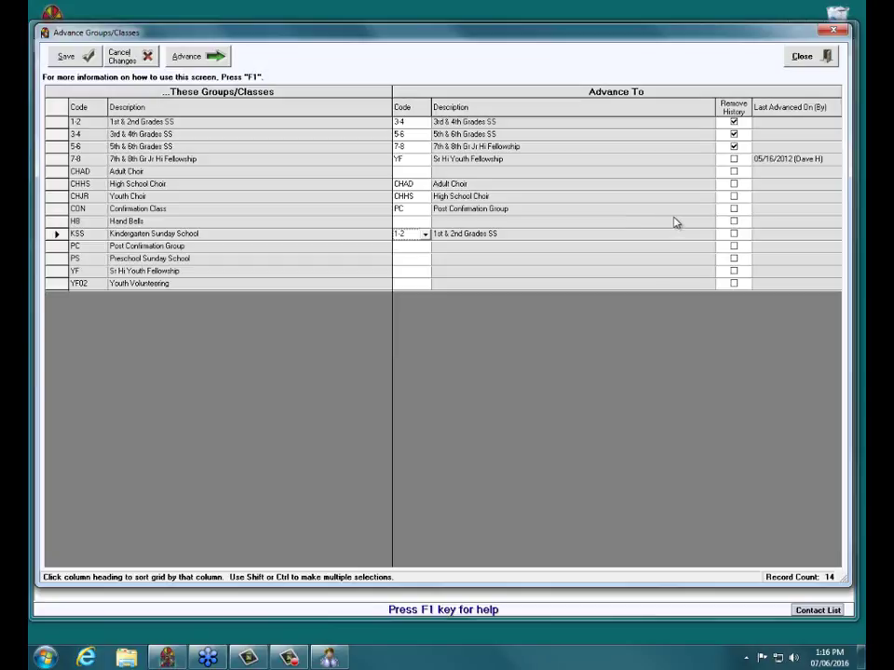
{"action": "left_click", "coordinate": [734, 236]}
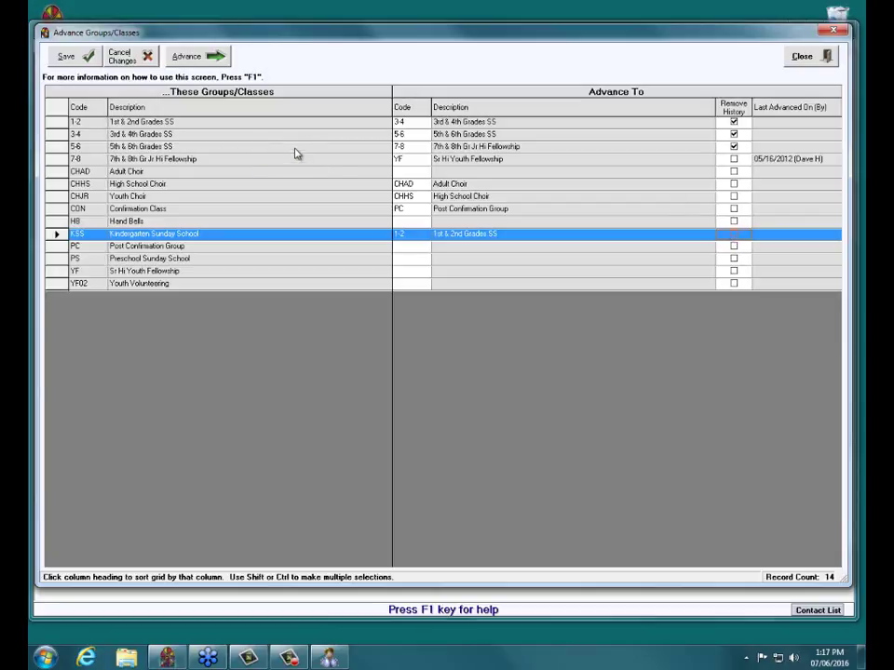
Step: Save the advancement setup and advance all listed Kindergarten Sunday School members with start date 01/01/2017 and end date 12/31/2017
{"action": "left_click", "coordinate": [201, 60]}
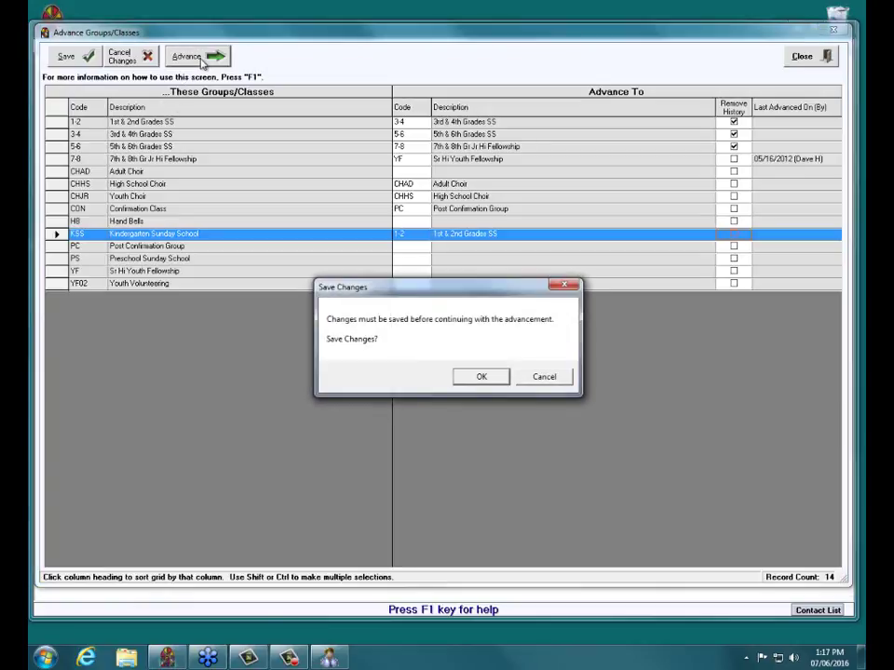
{"action": "left_click", "coordinate": [484, 378]}
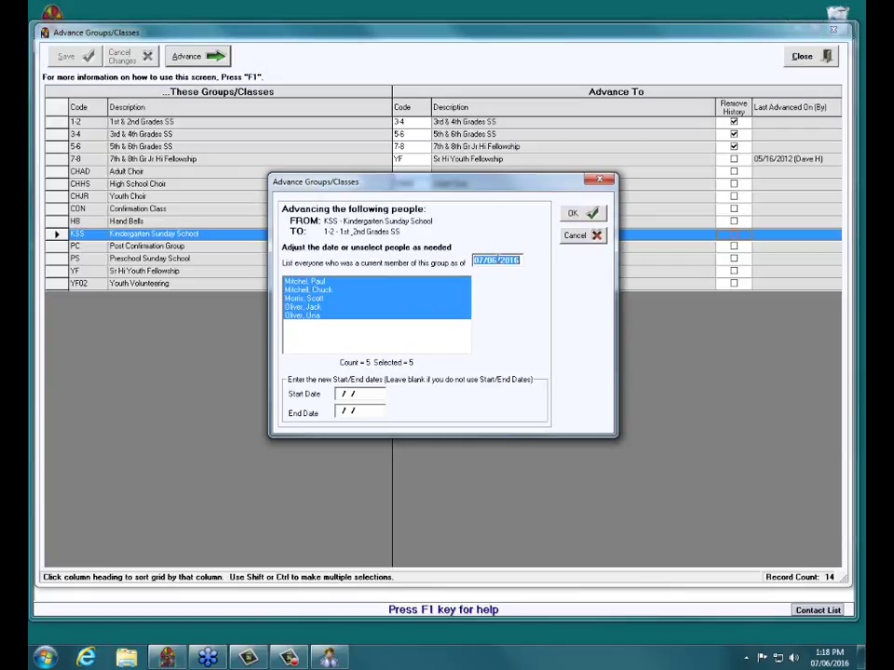
{"action": "left_click", "coordinate": [339, 394]}
{"action": "type", "text": "01"}
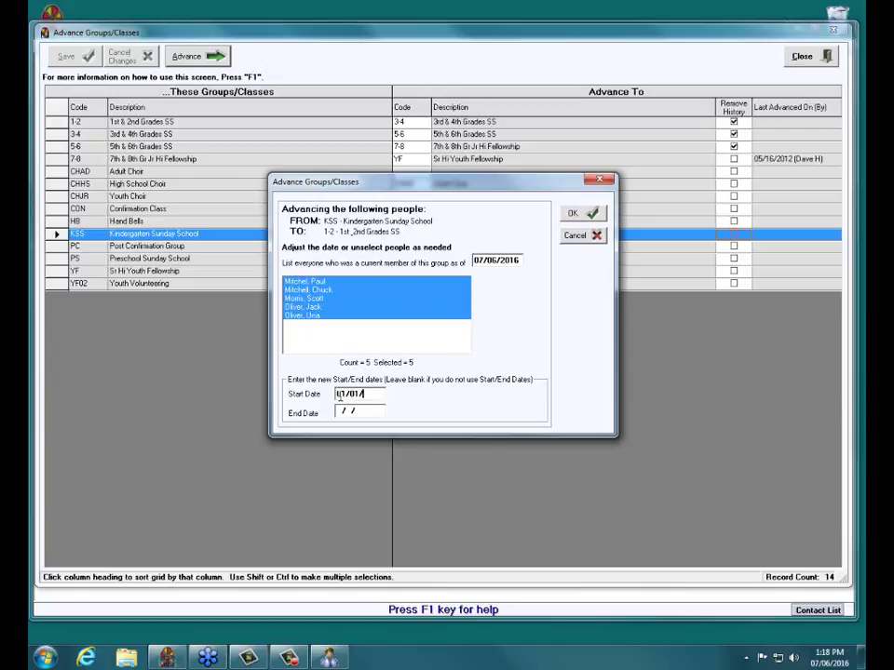
{"action": "key", "text": "Tab"}
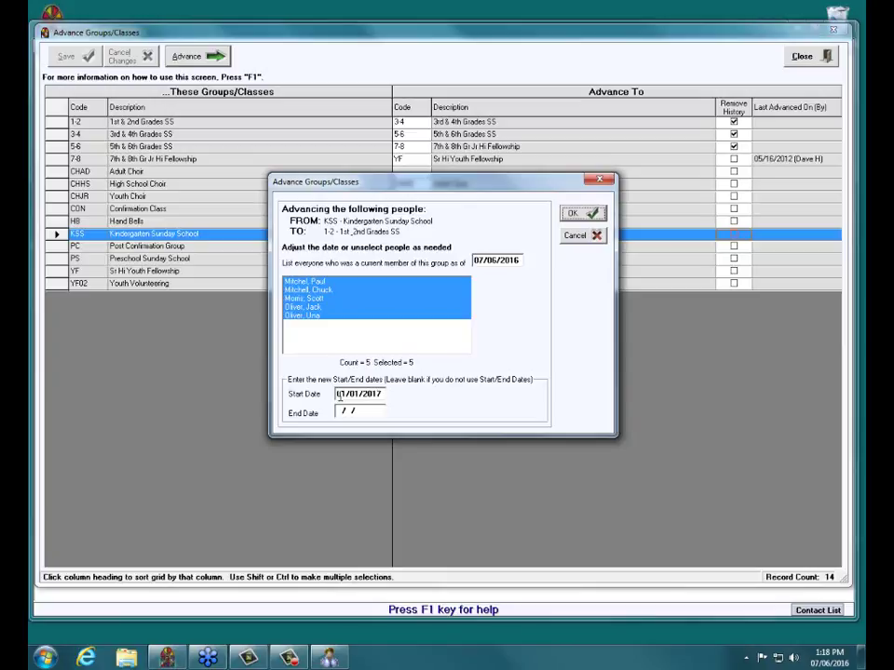
{"action": "left_click", "coordinate": [343, 409]}
{"action": "type", "text": "1"}
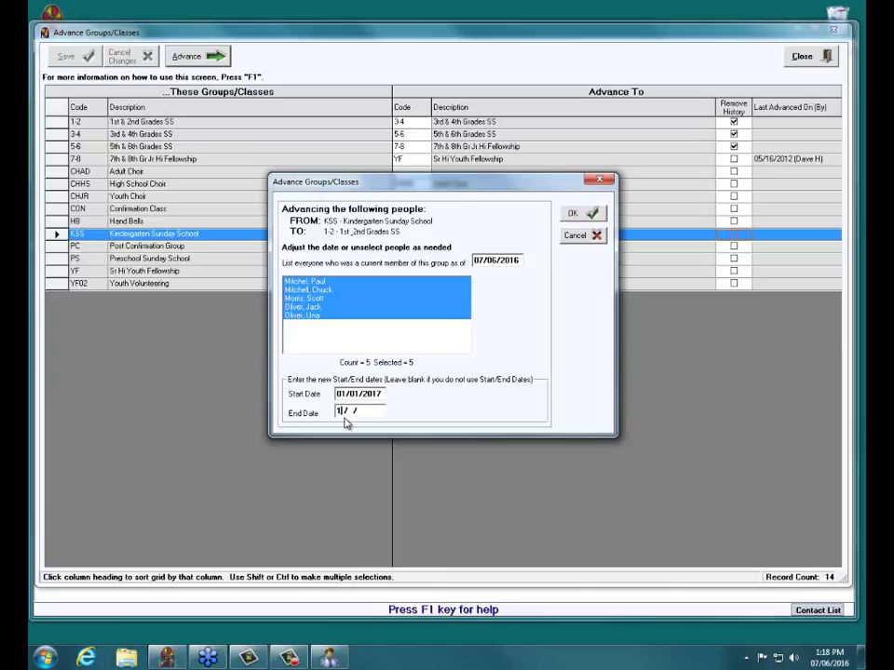
{"action": "type", "text": "2/31/2017"}
{"action": "key", "text": "Tab"}
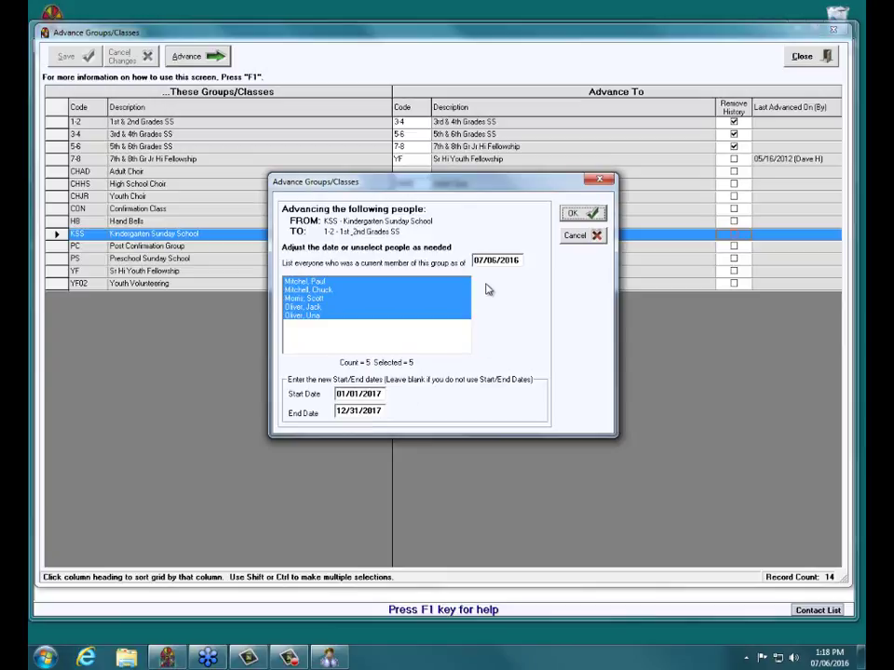
{"action": "left_click", "coordinate": [579, 217]}
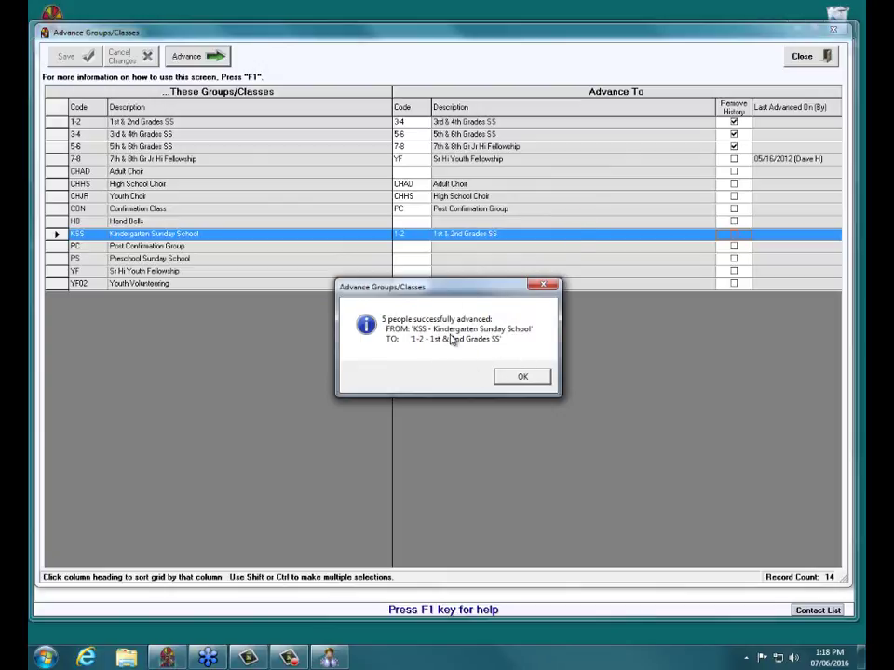
{"action": "left_click", "coordinate": [529, 377]}
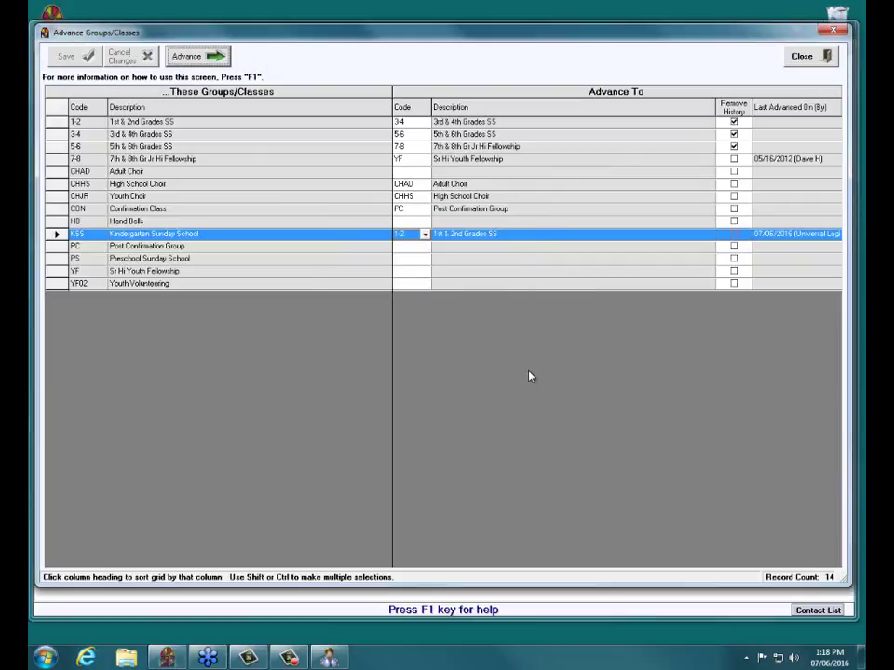
{"action": "left_click", "coordinate": [802, 58]}
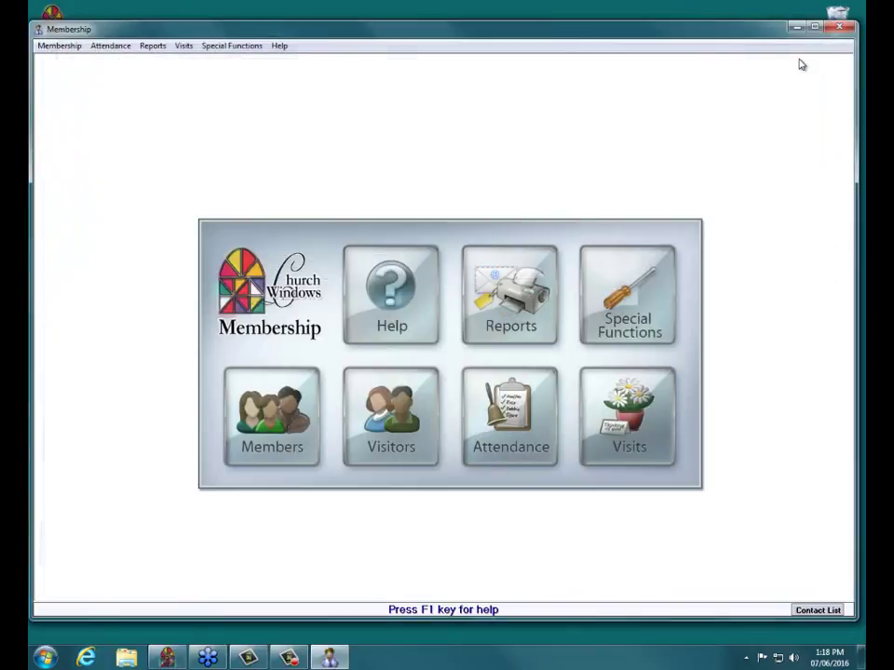
Step: Review the 1st & 2nd Grades SS members and their dates in the groups/classes assignment, then close it
{"action": "left_click", "coordinate": [502, 405]}
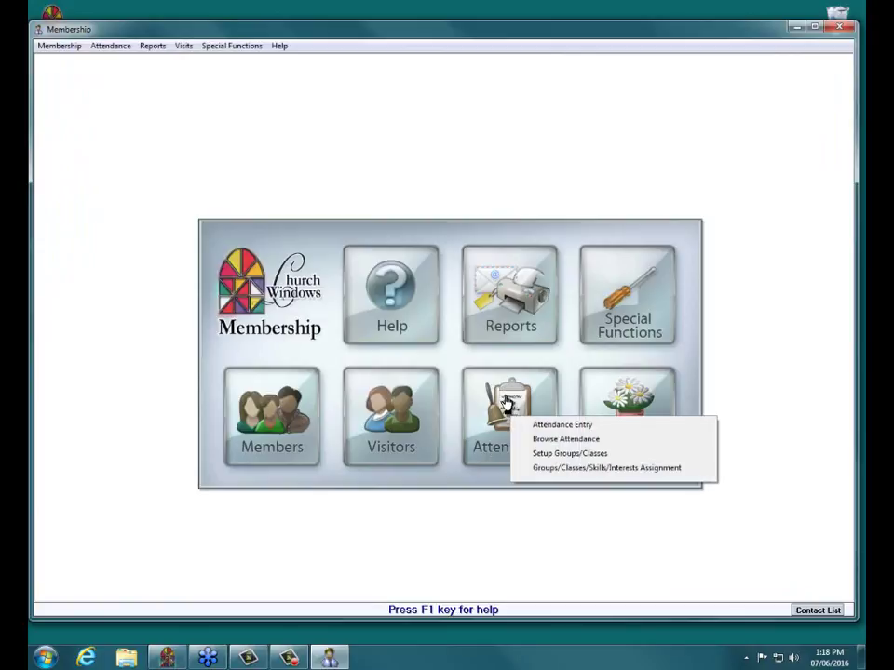
{"action": "left_click", "coordinate": [545, 470]}
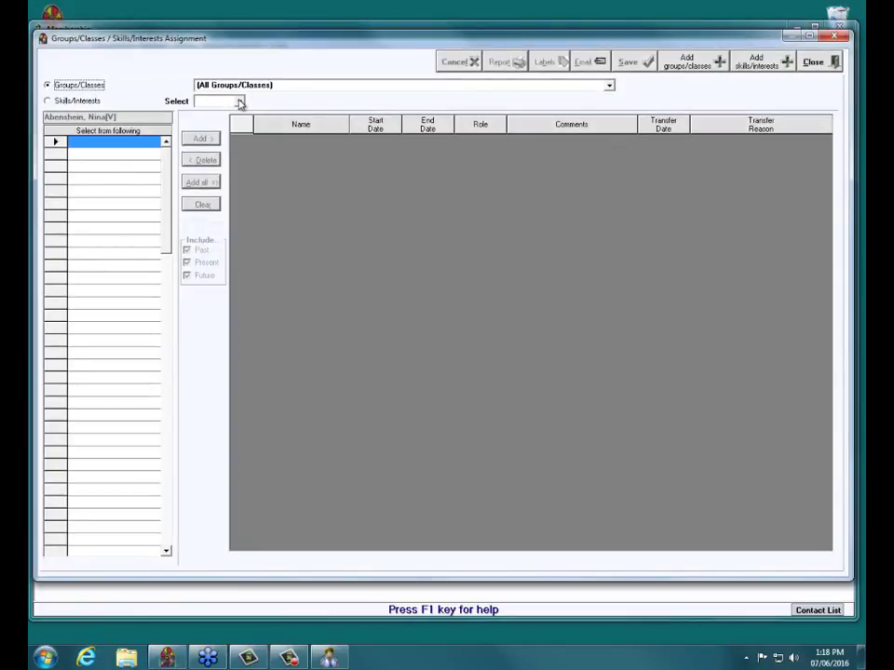
{"action": "left_click", "coordinate": [240, 102]}
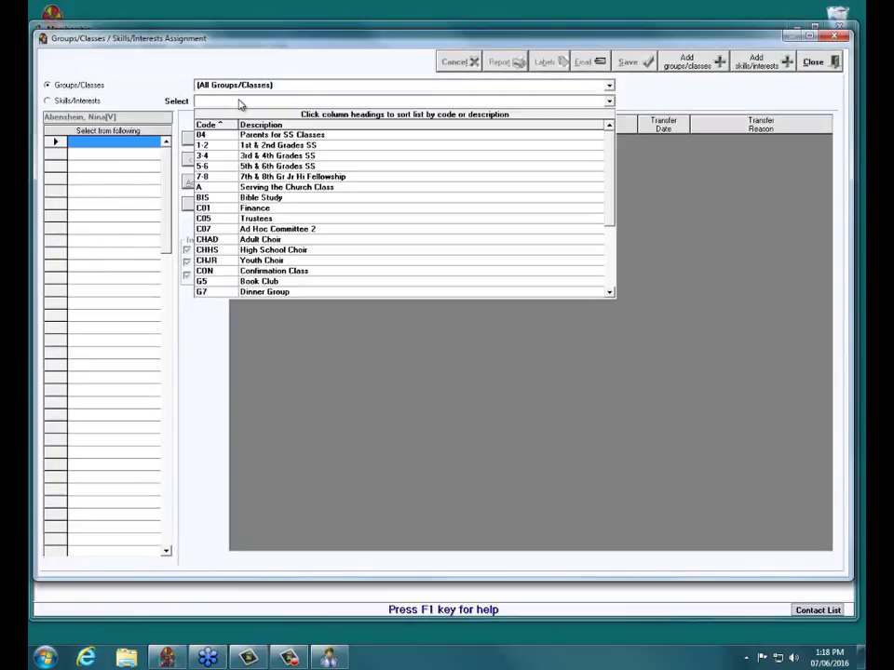
{"action": "left_click", "coordinate": [256, 146]}
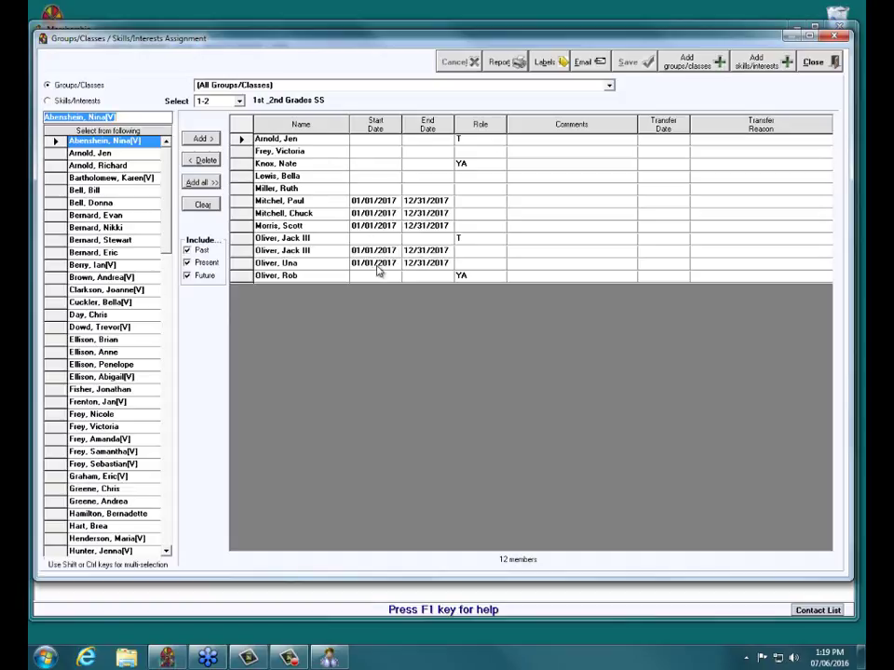
{"action": "left_click", "coordinate": [814, 63]}
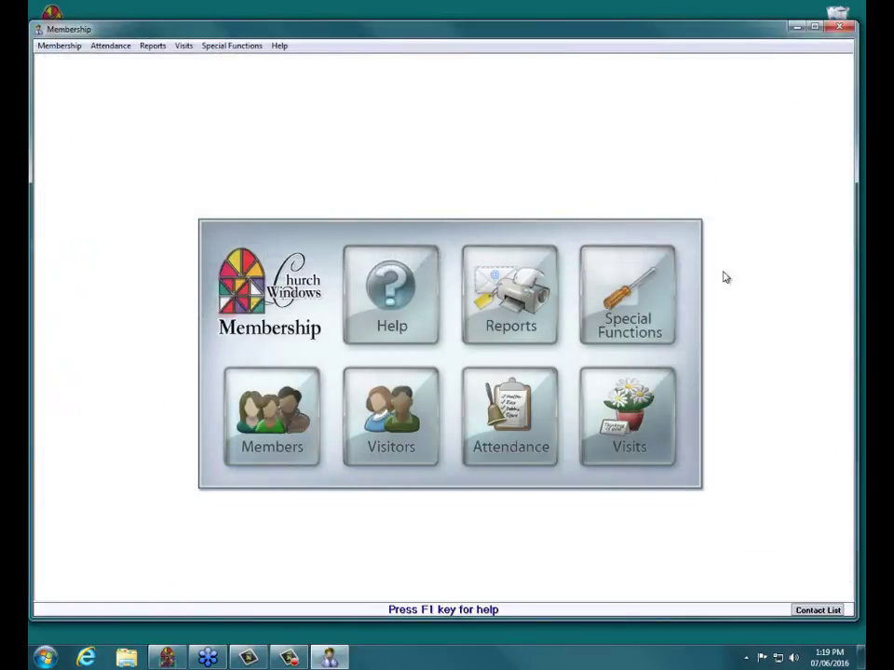
Step: Start attendance entry and filter the events and groups/classes by the Sunday School department
{"action": "left_click", "coordinate": [506, 410]}
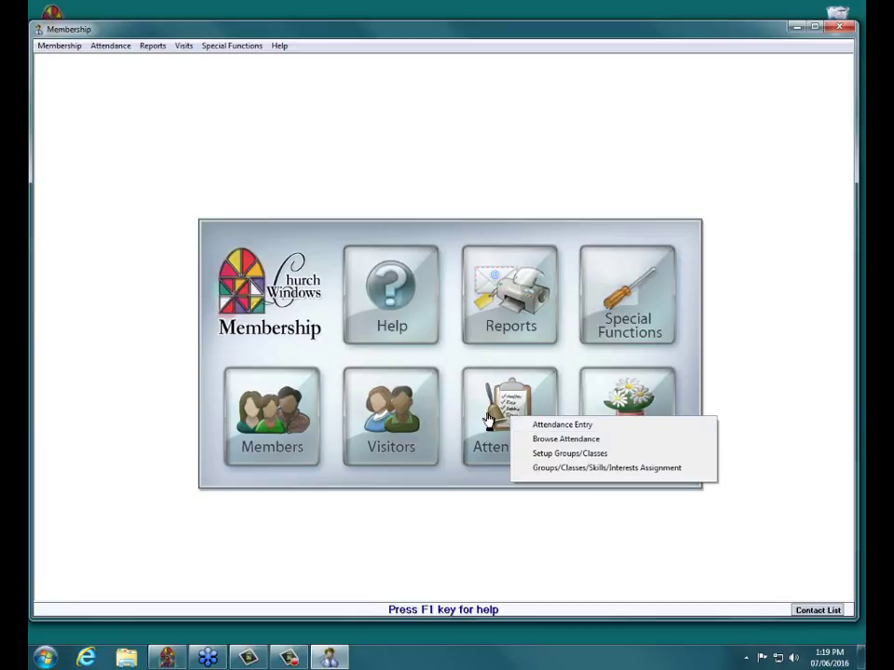
{"action": "left_click", "coordinate": [449, 381]}
{"action": "left_click", "coordinate": [523, 414]}
{"action": "left_click", "coordinate": [569, 426]}
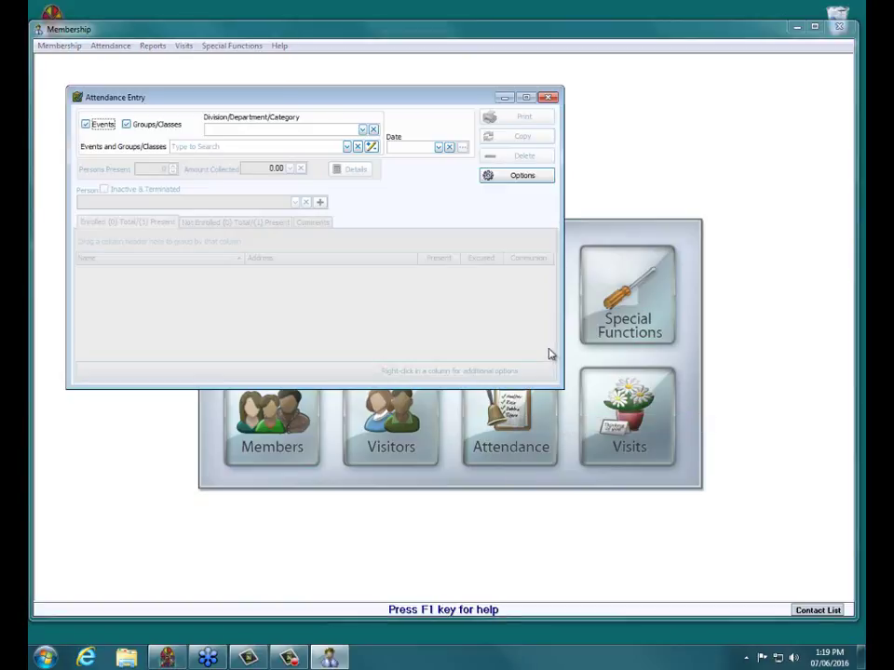
{"action": "left_click", "coordinate": [363, 131]}
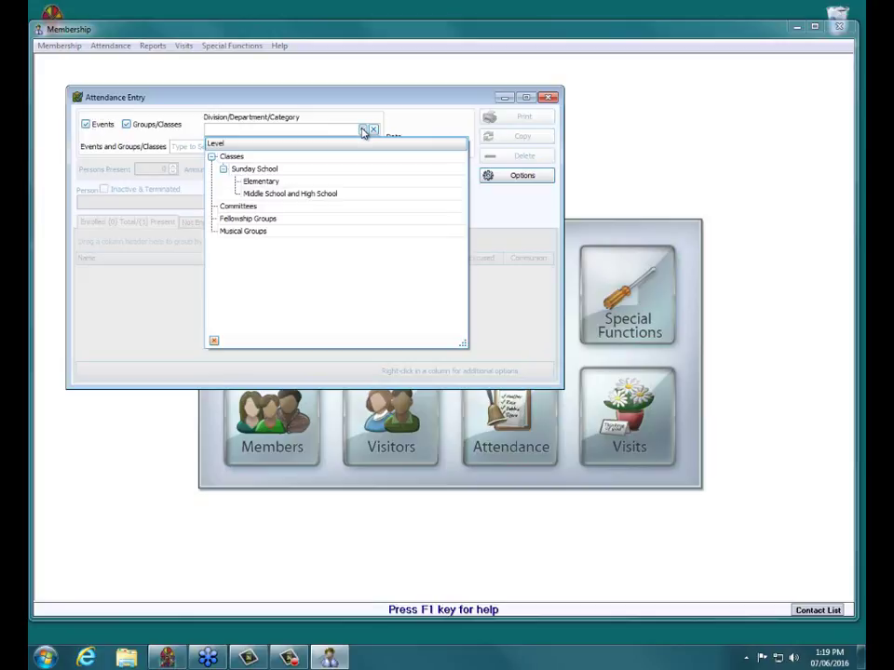
{"action": "left_click", "coordinate": [262, 170]}
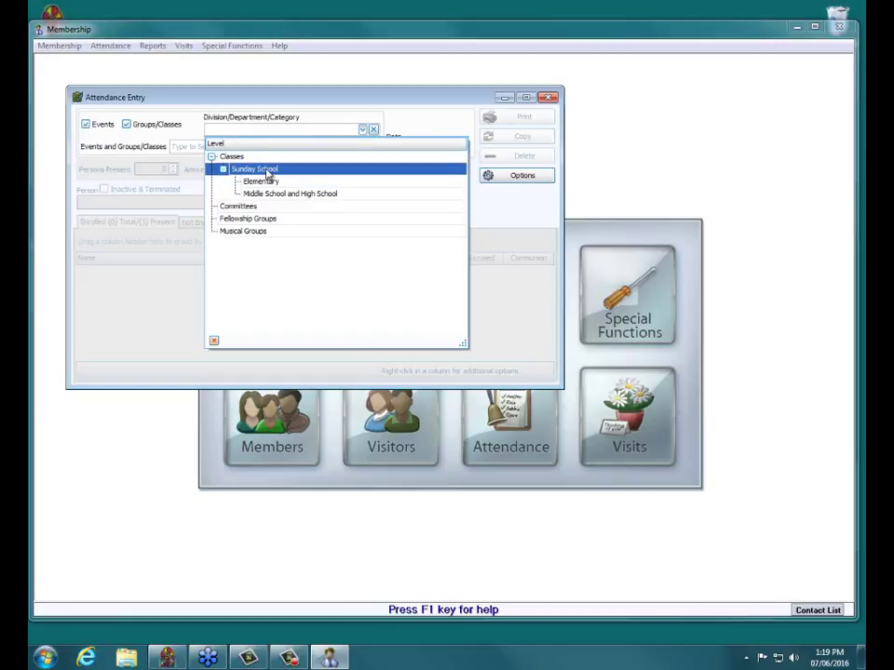
{"action": "left_click", "coordinate": [267, 172]}
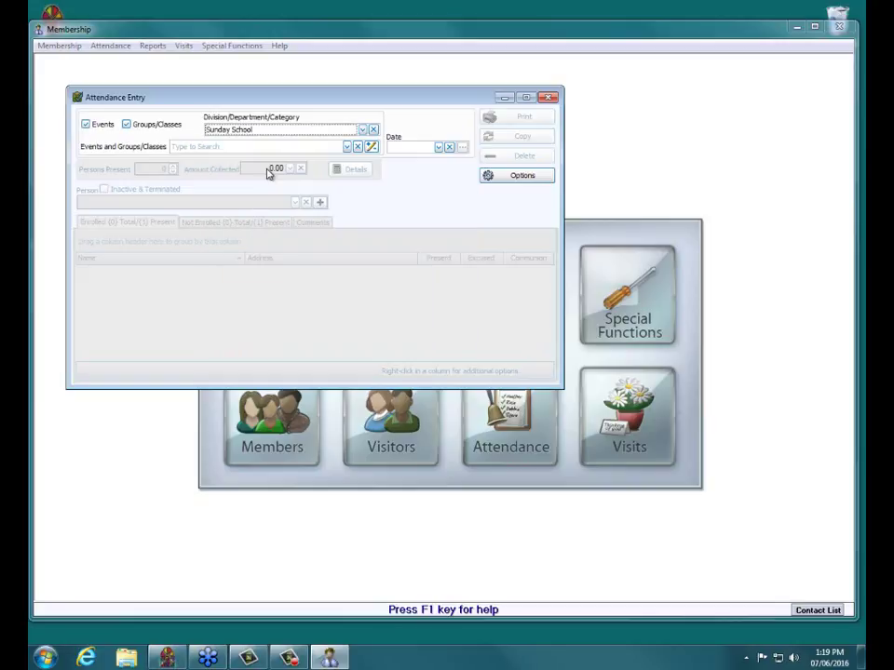
Step: Select the class 1-2 - 1st & 2nd Grades SS with the date 07/03/2016 for attendance, and enlarge the entry window
{"action": "left_click", "coordinate": [346, 147]}
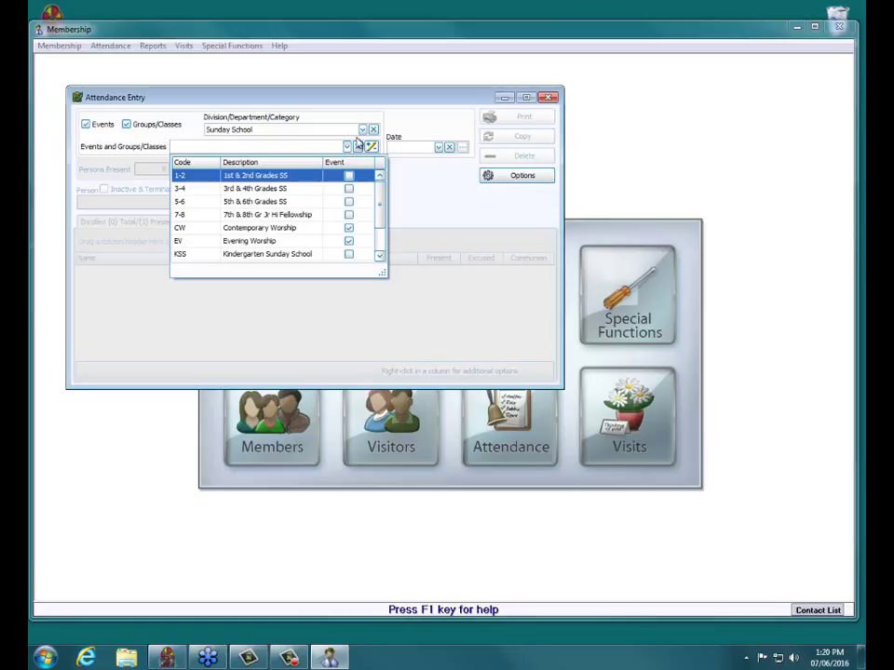
{"action": "left_click", "coordinate": [263, 176]}
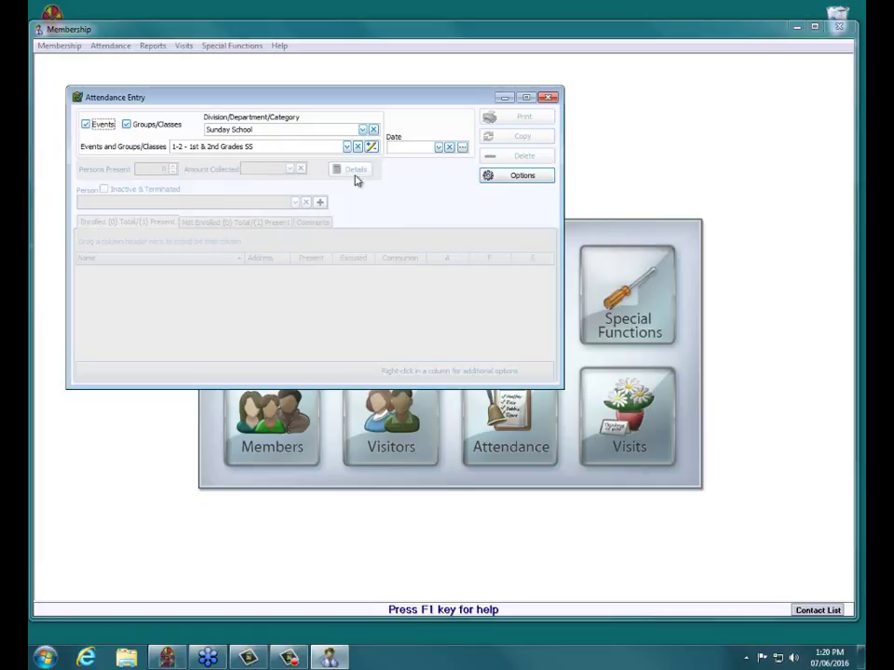
{"action": "left_click", "coordinate": [439, 148]}
{"action": "left_click", "coordinate": [405, 221]}
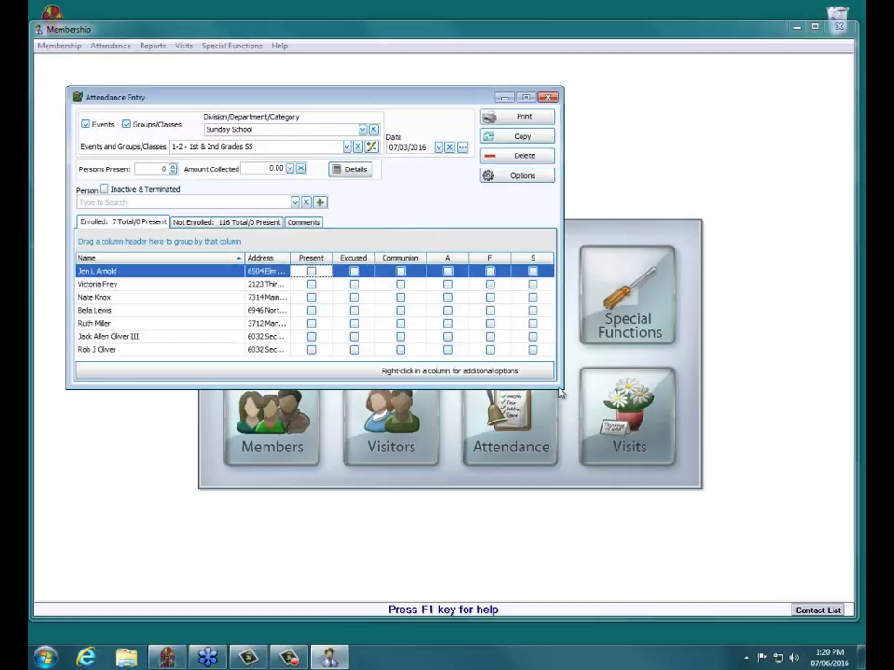
{"action": "left_click_drag", "start_coordinate": [562, 391], "coordinate": [592, 454]}
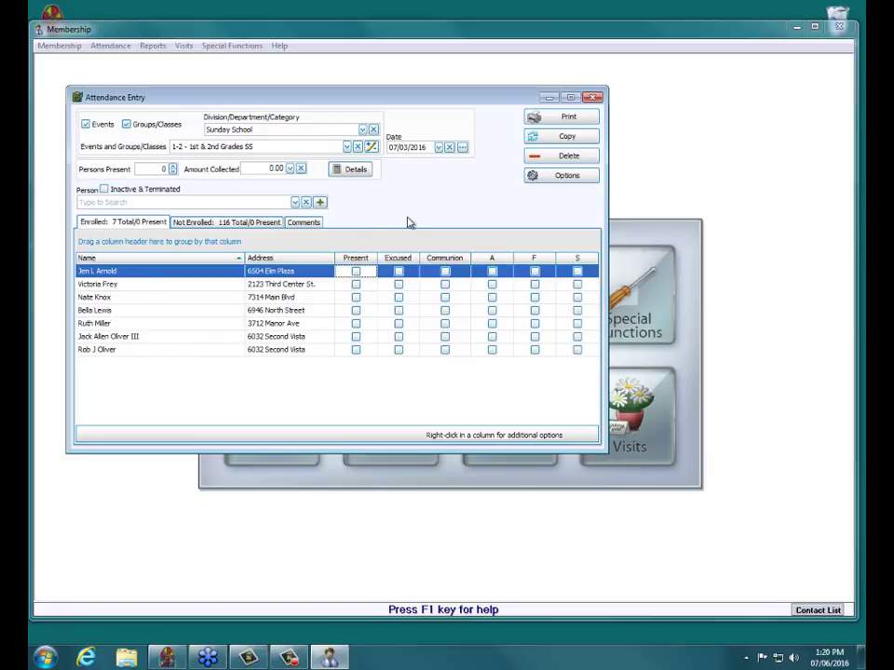
{"action": "left_click", "coordinate": [438, 147]}
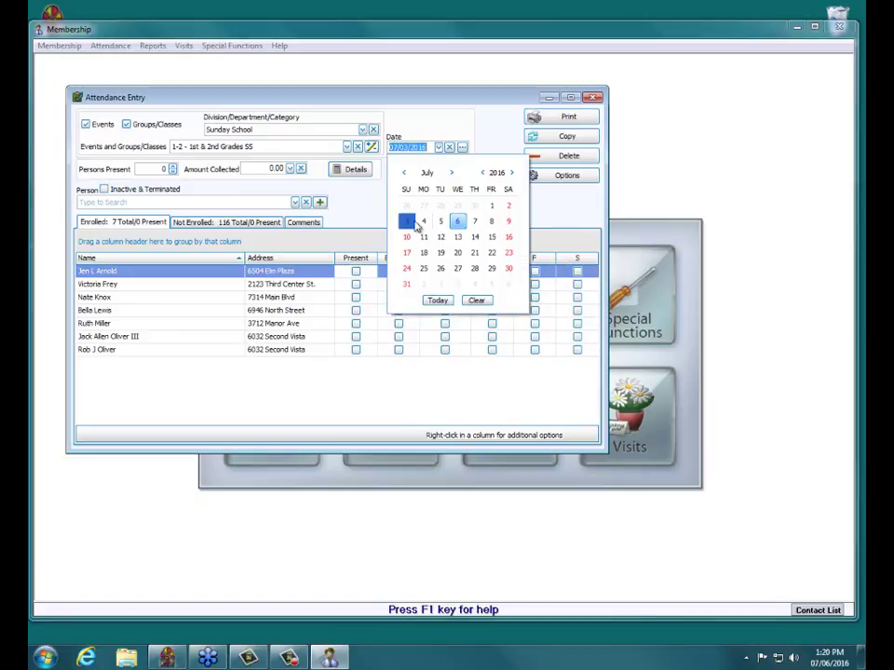
{"action": "left_click", "coordinate": [408, 223]}
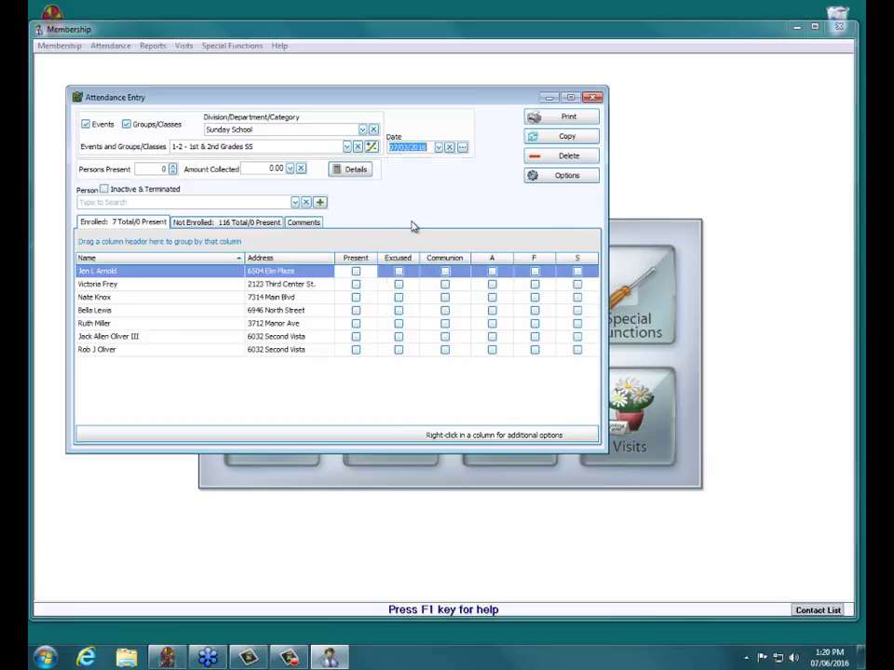
Step: Mark the first three enrolled people present and check column A for the first and fourth people
{"action": "left_click", "coordinate": [356, 272]}
{"action": "left_click", "coordinate": [355, 284]}
{"action": "left_click", "coordinate": [356, 297]}
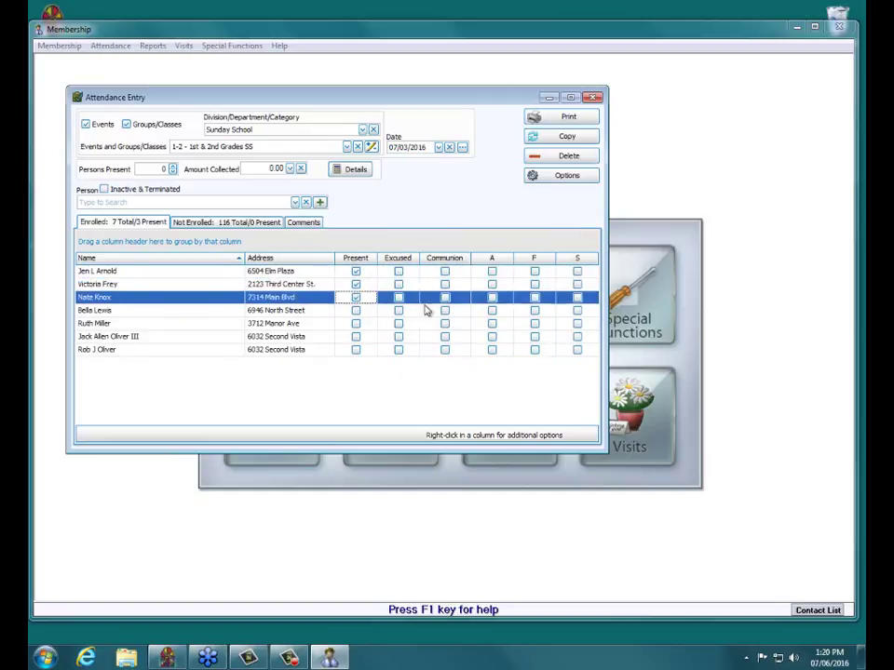
{"action": "left_click", "coordinate": [492, 271]}
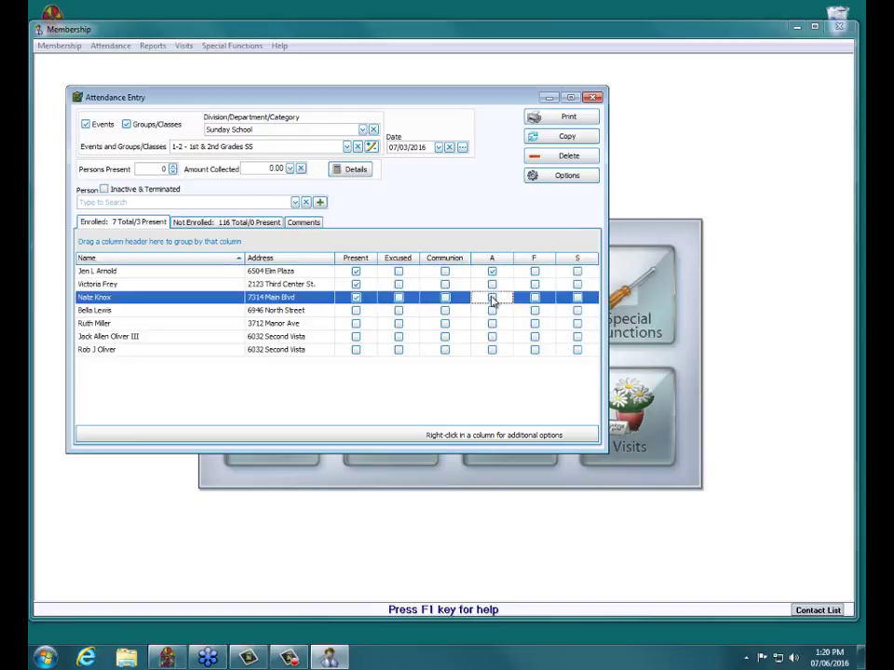
{"action": "left_click", "coordinate": [491, 311]}
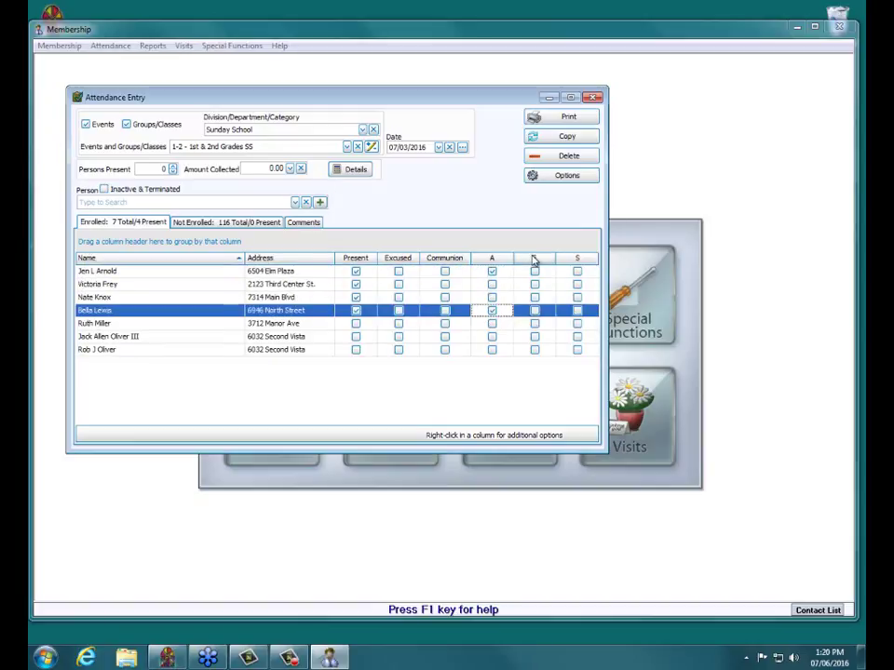
Step: Check column F for the fifth and sixth enrolled people and column S for the seventh, and close attendance entry
{"action": "left_click", "coordinate": [534, 323]}
{"action": "left_click", "coordinate": [534, 336]}
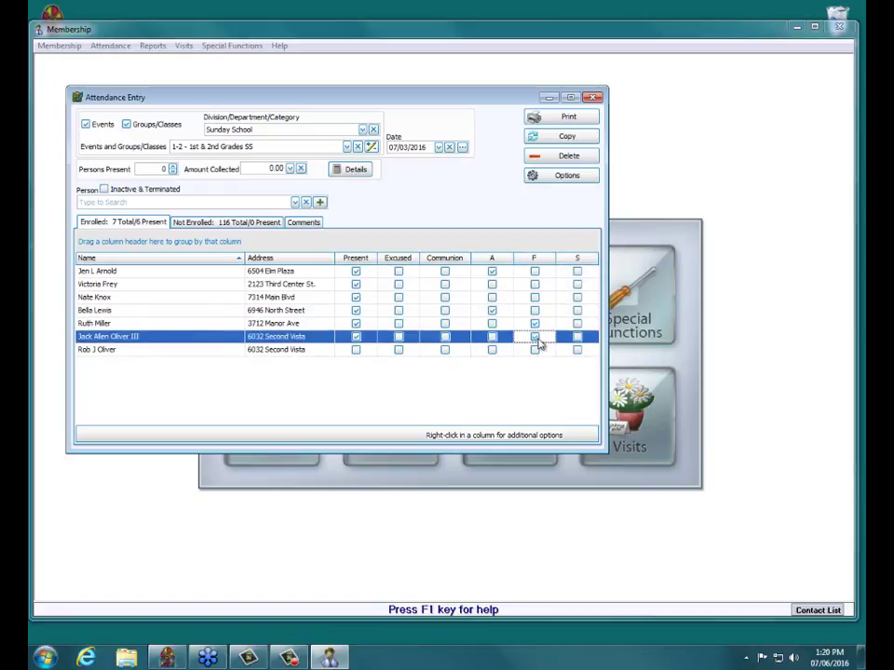
{"action": "left_click", "coordinate": [577, 350]}
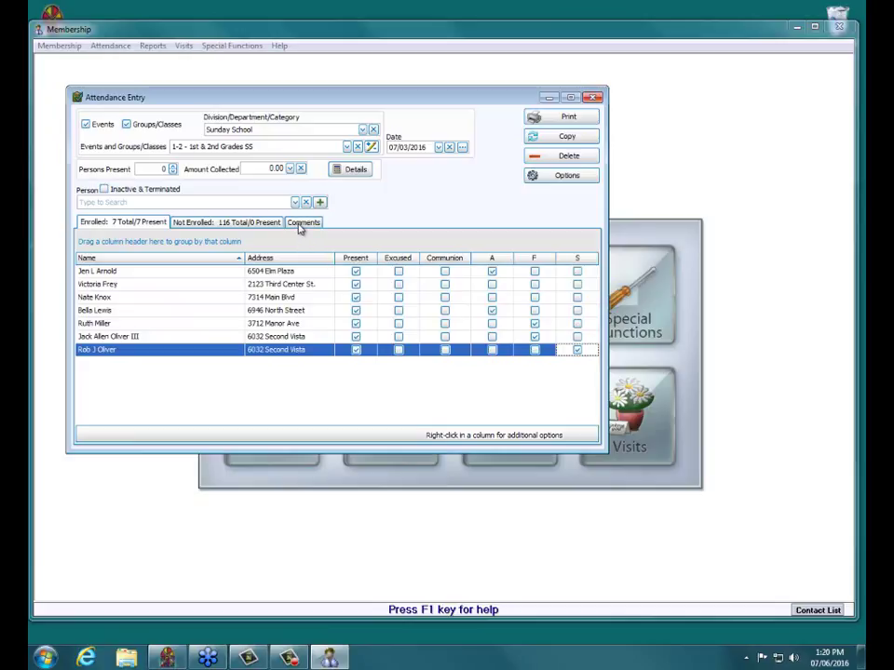
{"action": "left_click", "coordinate": [592, 98]}
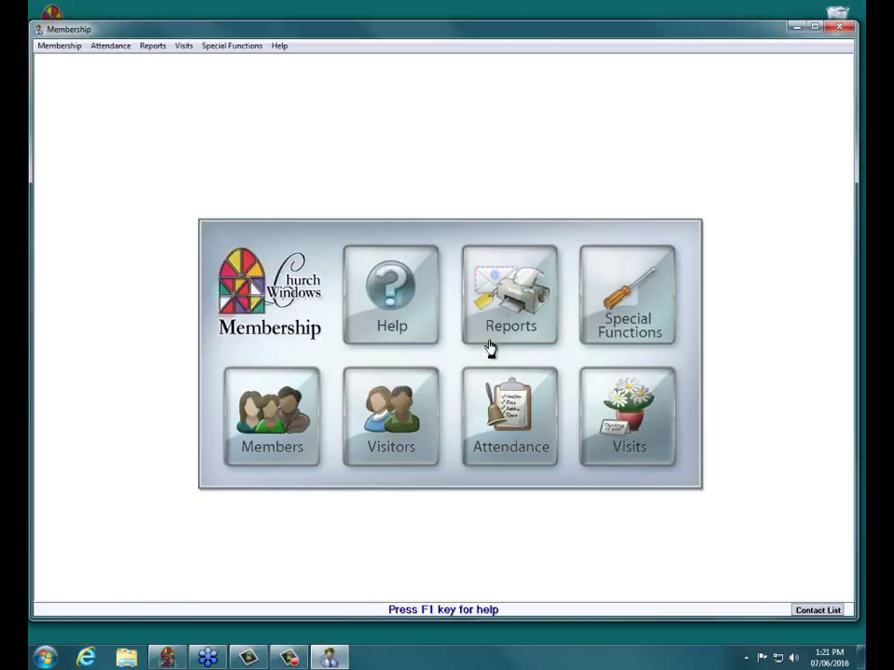
{"action": "left_click", "coordinate": [514, 416]}
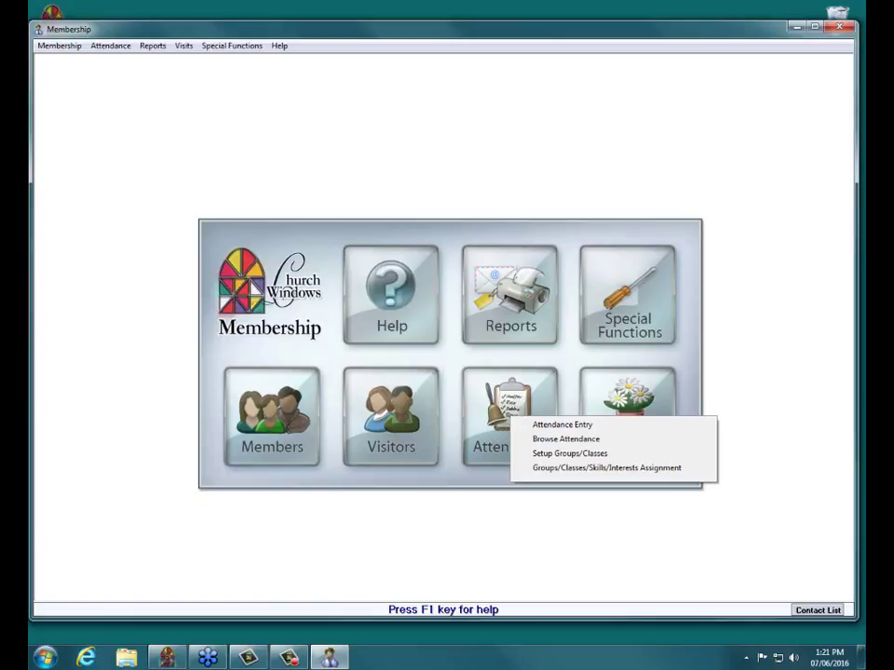
{"action": "left_click", "coordinate": [570, 453]}
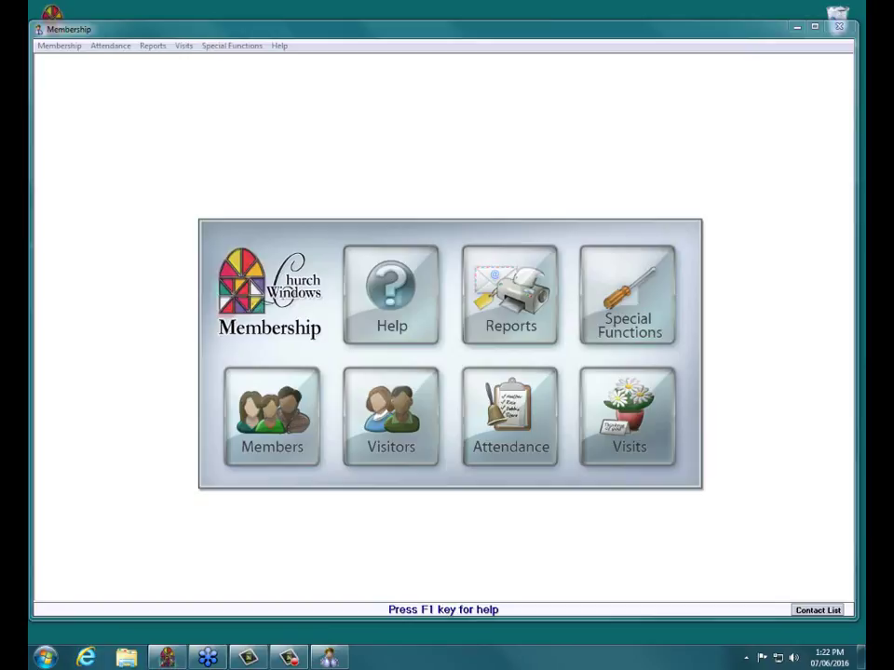
{"action": "left_click", "coordinate": [501, 301]}
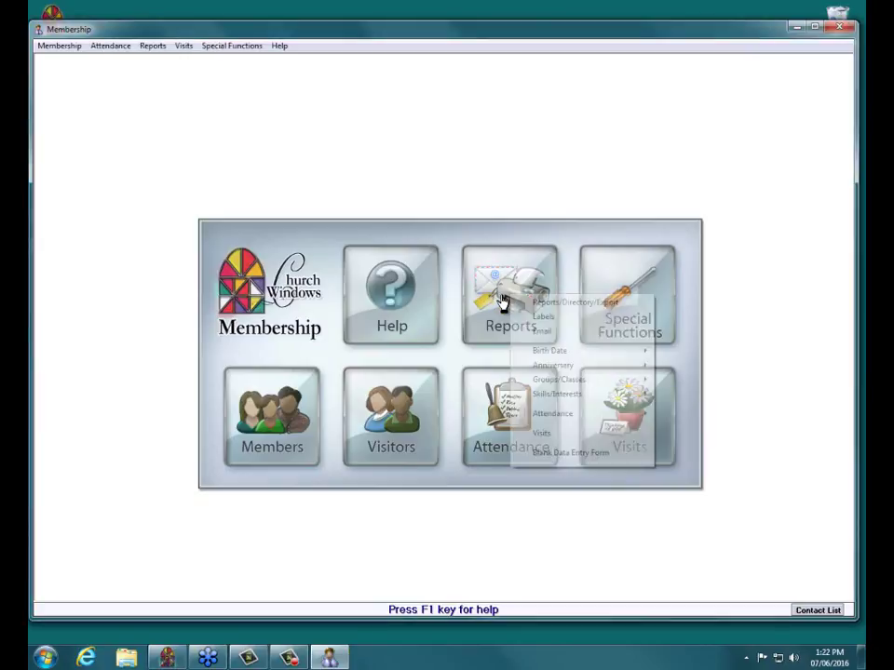
{"action": "left_click", "coordinate": [507, 242]}
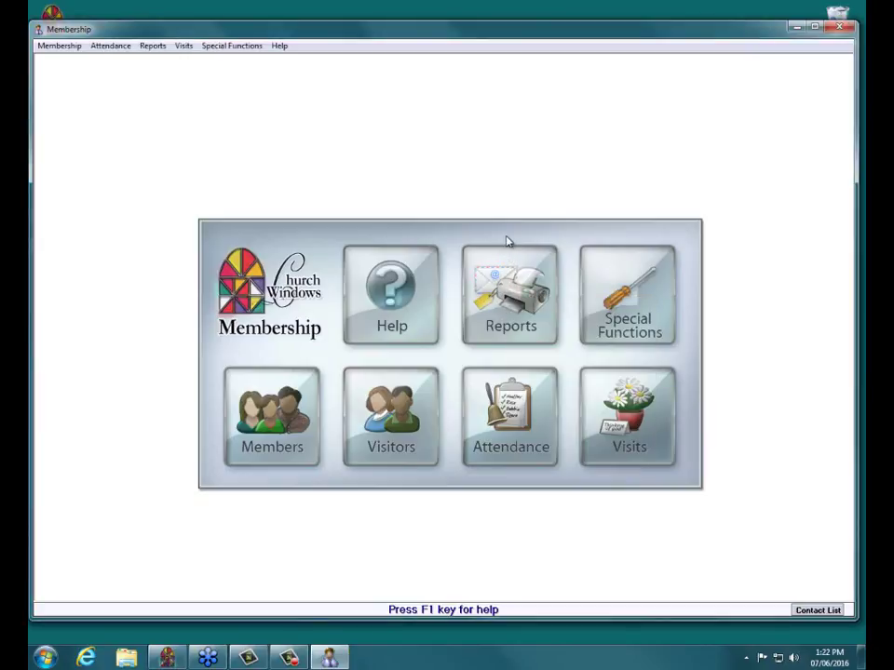
Step: Start Groups/Classes labels, add 1-2 - 1st & 2nd Grades SS in the present as the selection criterion, and continue to the label options
{"action": "left_click", "coordinate": [512, 291]}
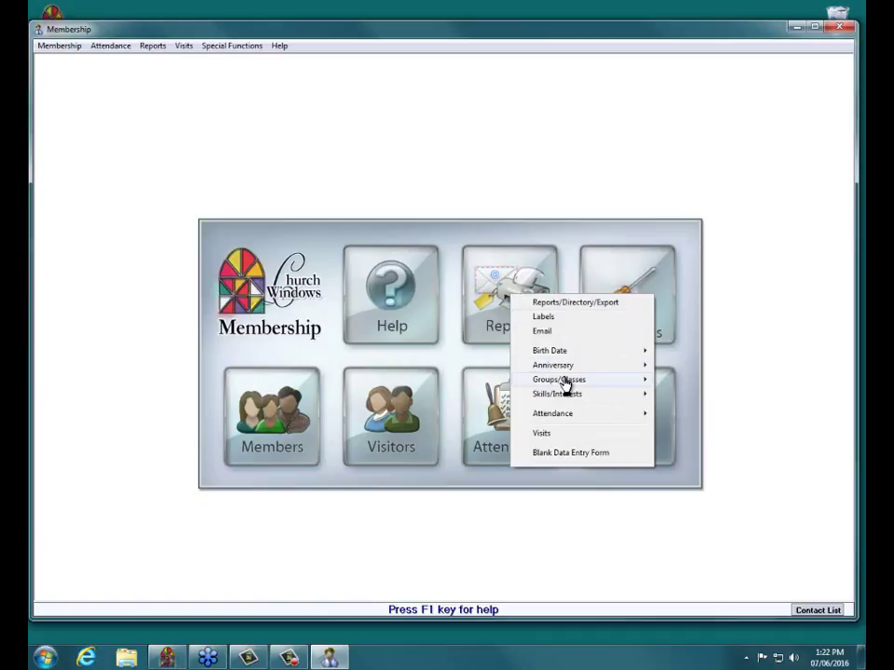
{"action": "mouse_move", "coordinate": [567, 384]}
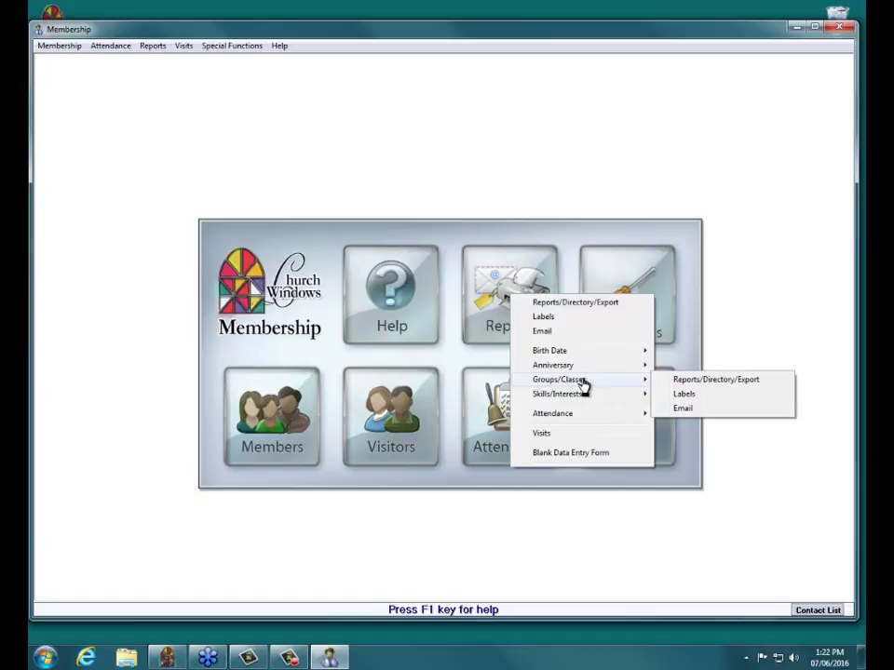
{"action": "left_click", "coordinate": [720, 394]}
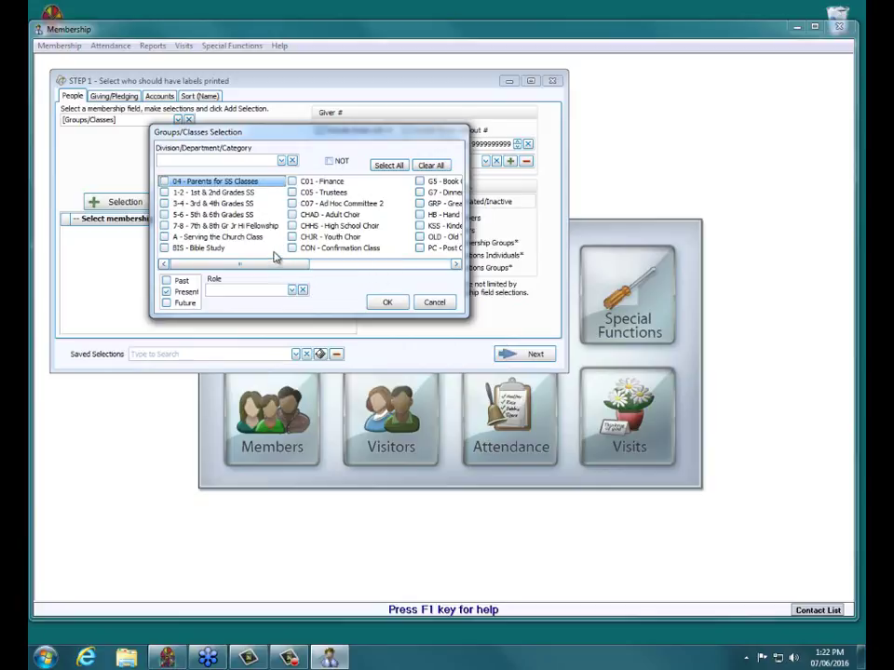
{"action": "left_click", "coordinate": [165, 193]}
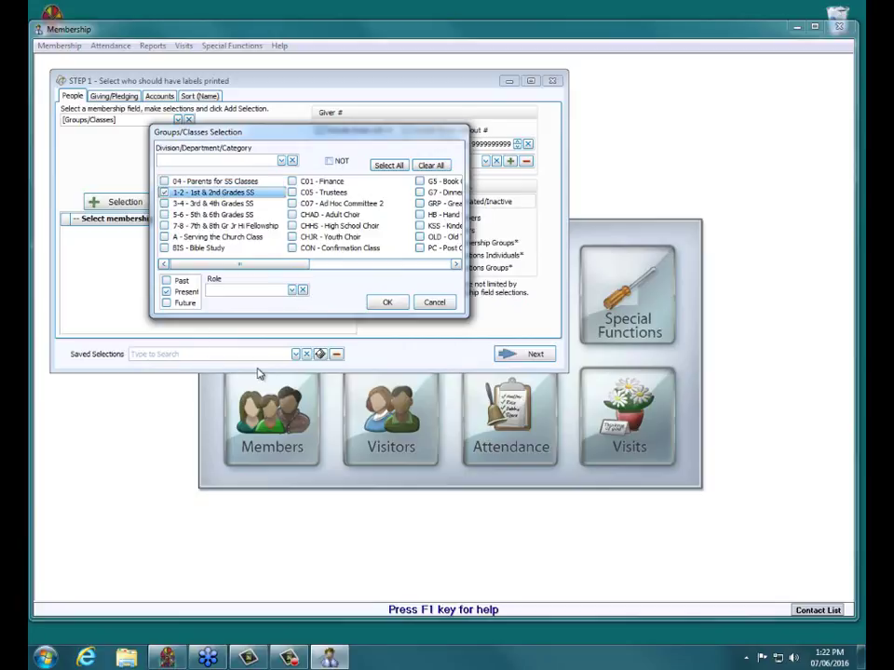
{"action": "left_click", "coordinate": [386, 303]}
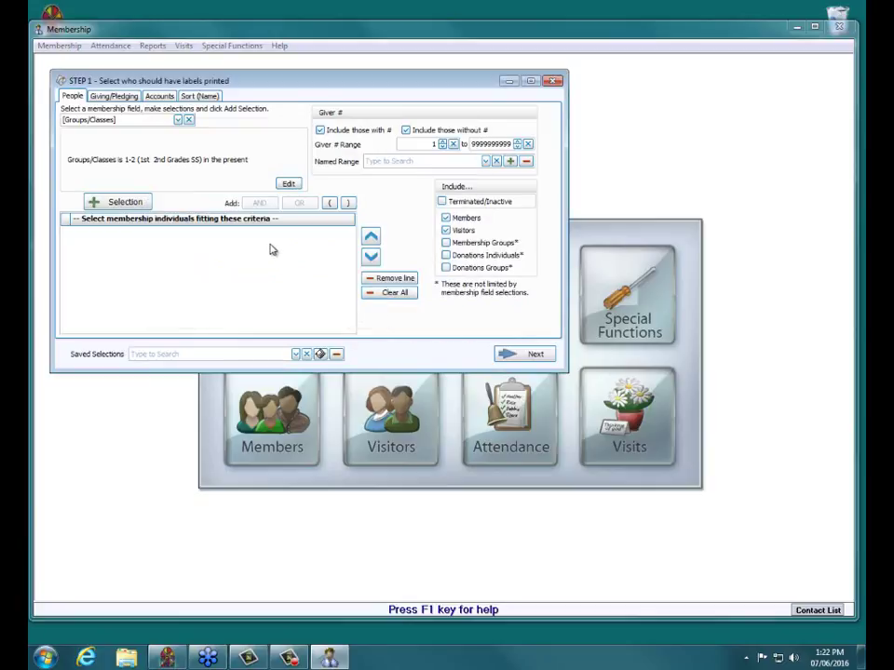
{"action": "left_click", "coordinate": [120, 203]}
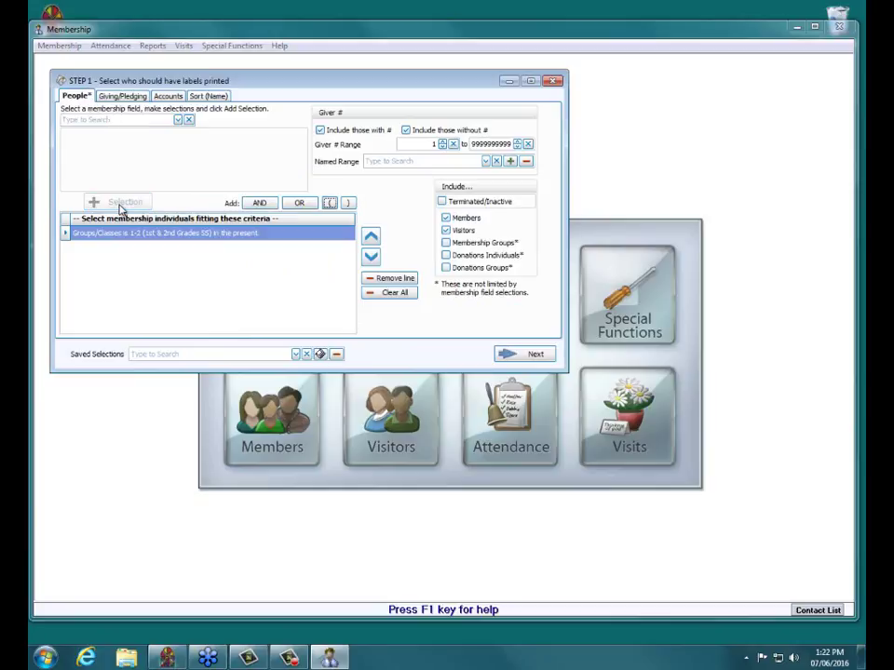
{"action": "left_click", "coordinate": [524, 354]}
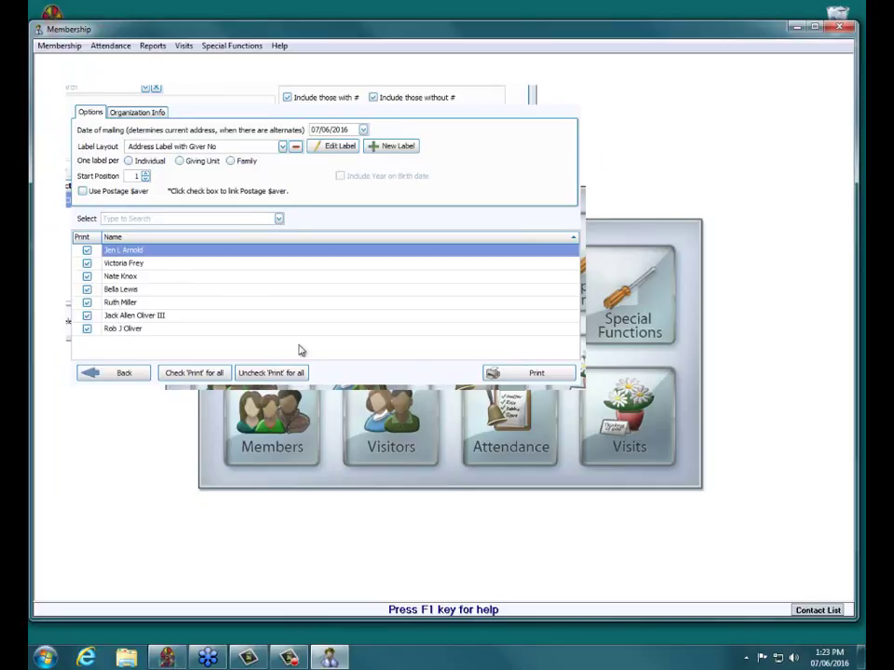
Step: Set one label per Family and choose the label layout Avery standard- 5160 Address Family
{"action": "left_click", "coordinate": [230, 161]}
{"action": "left_click", "coordinate": [283, 147]}
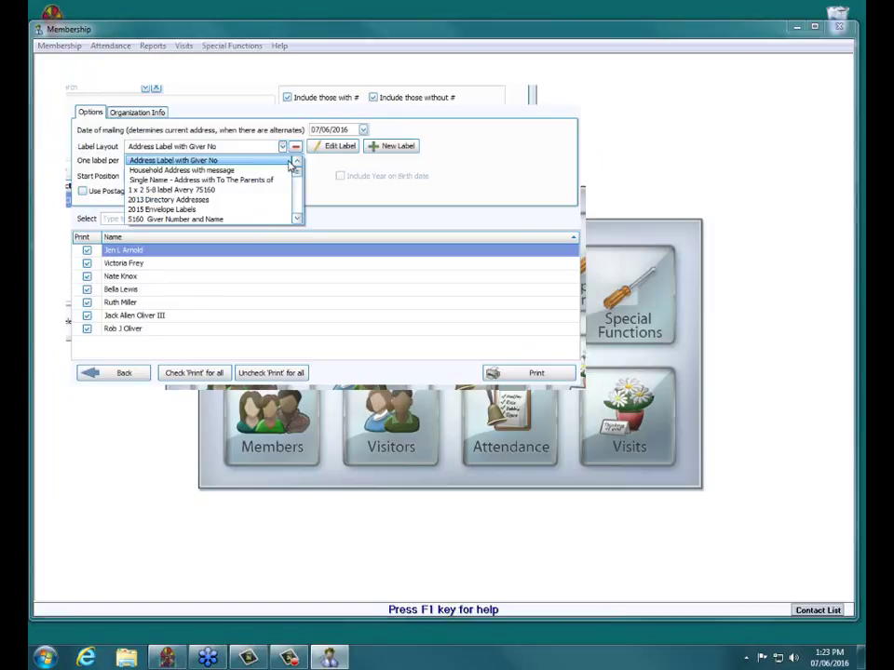
{"action": "left_click_drag", "start_coordinate": [299, 171], "coordinate": [298, 186]}
{"action": "scroll", "coordinate": [299, 189], "scroll_direction": "down", "scroll_amount": 5}
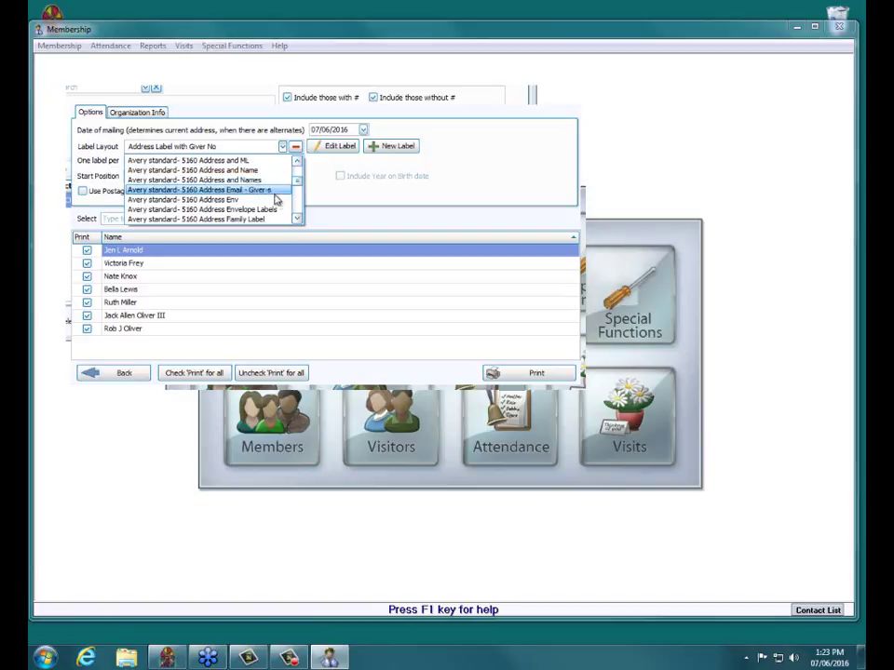
{"action": "left_click", "coordinate": [296, 220]}
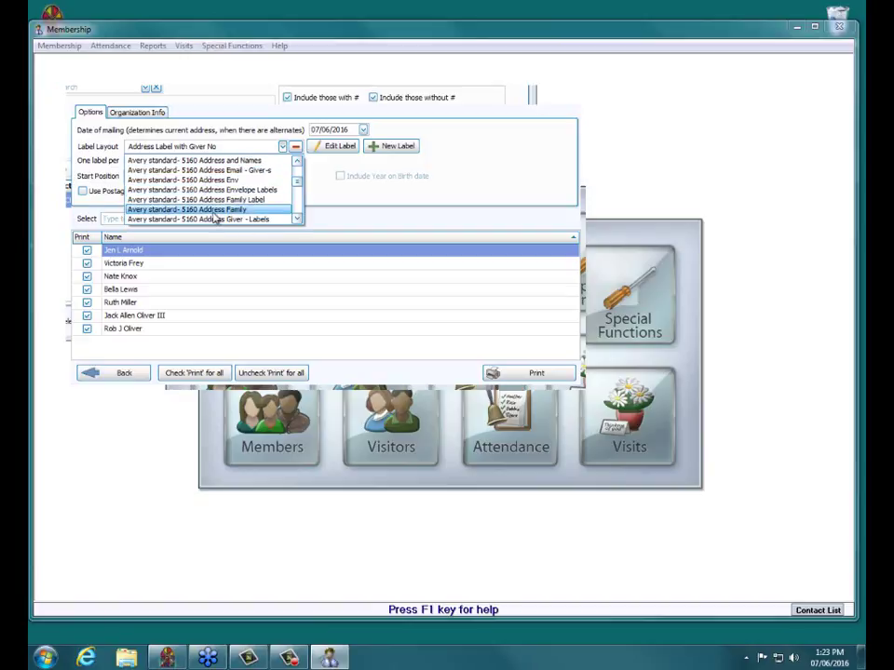
{"action": "left_click", "coordinate": [215, 217]}
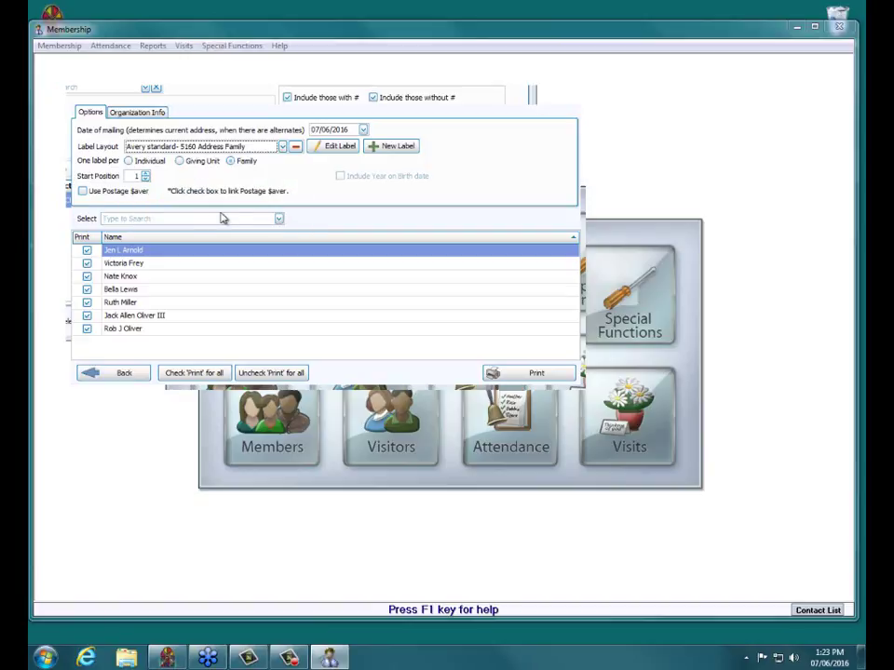
Step: Preview the family address labels for the class, then close the preview and the label options
{"action": "left_click", "coordinate": [552, 376]}
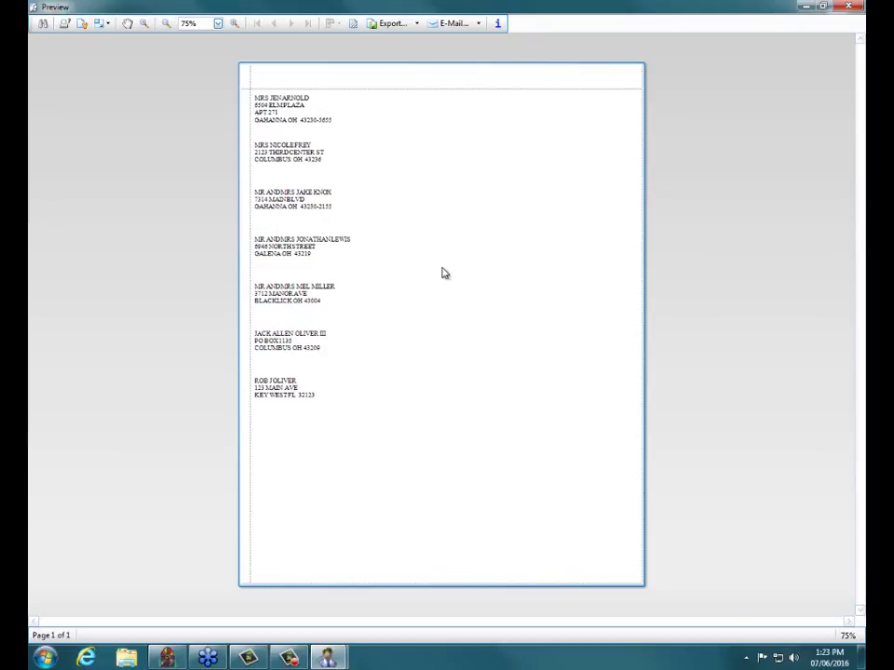
{"action": "left_click", "coordinate": [845, 8]}
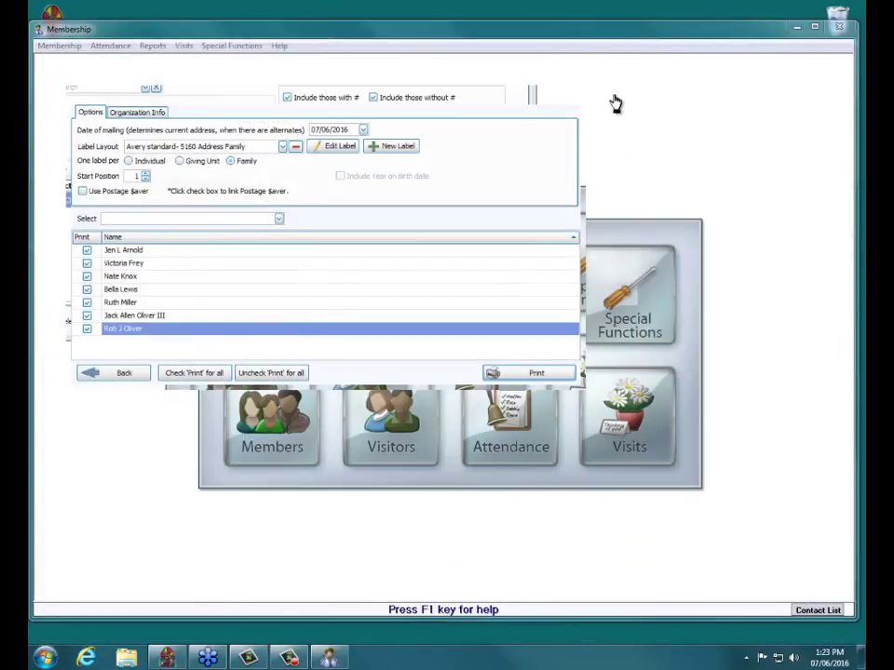
{"action": "left_click", "coordinate": [577, 101]}
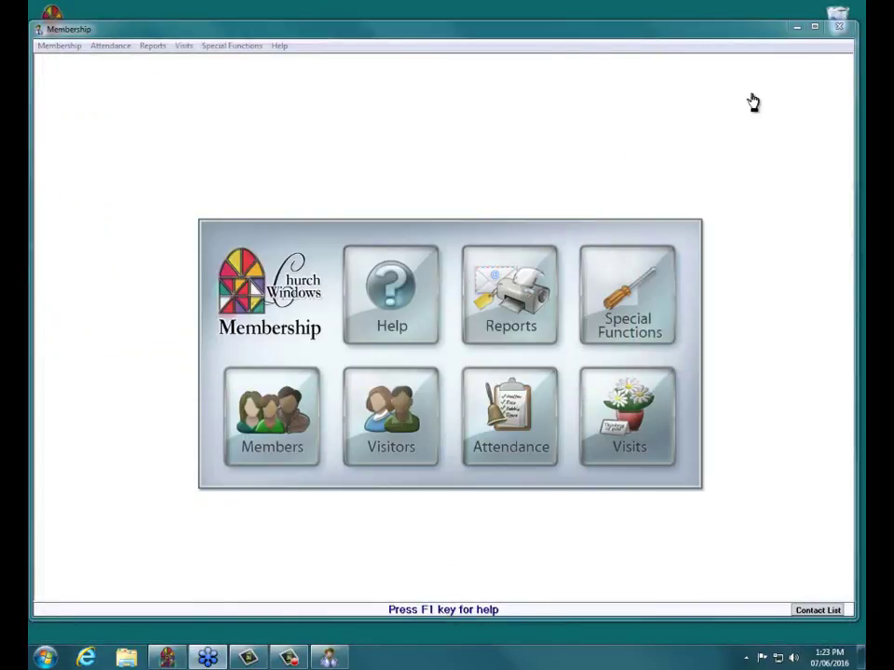